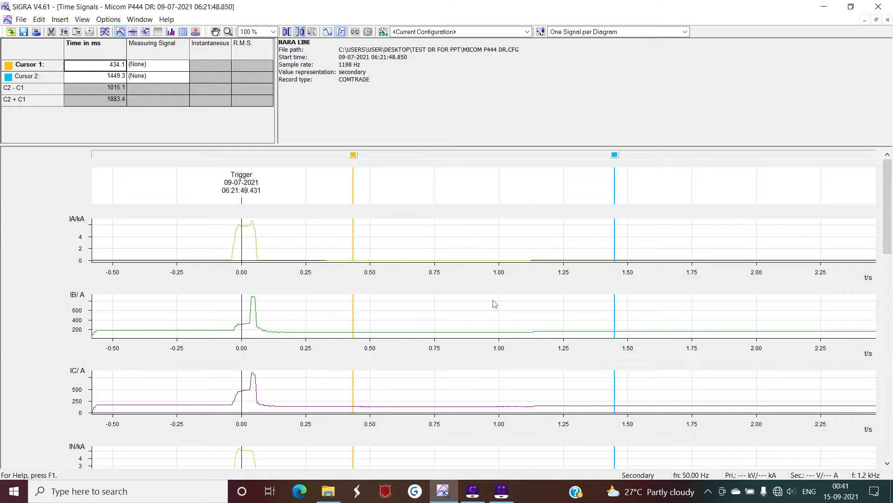
Locate the Micom P444 DR CFG file in the Test DR for PPT folder and return to SIGRA
type("8")
left_click(328, 491)
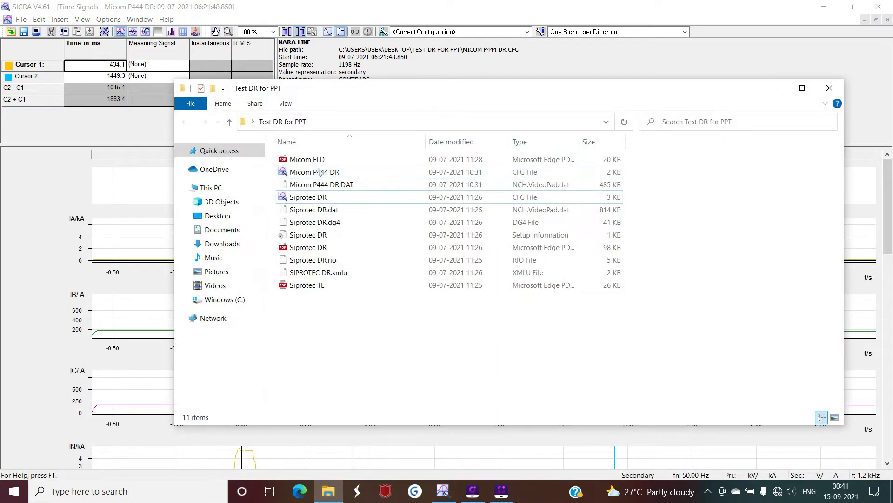
left_click(340, 174)
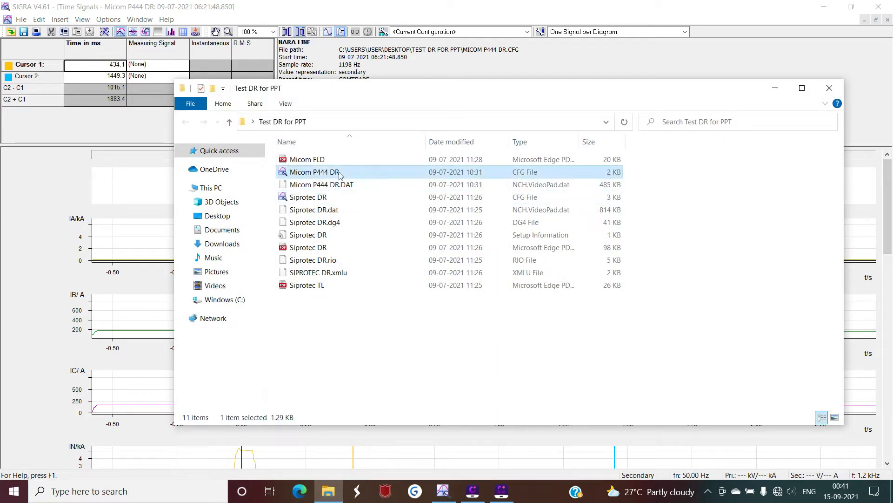
left_click(775, 90)
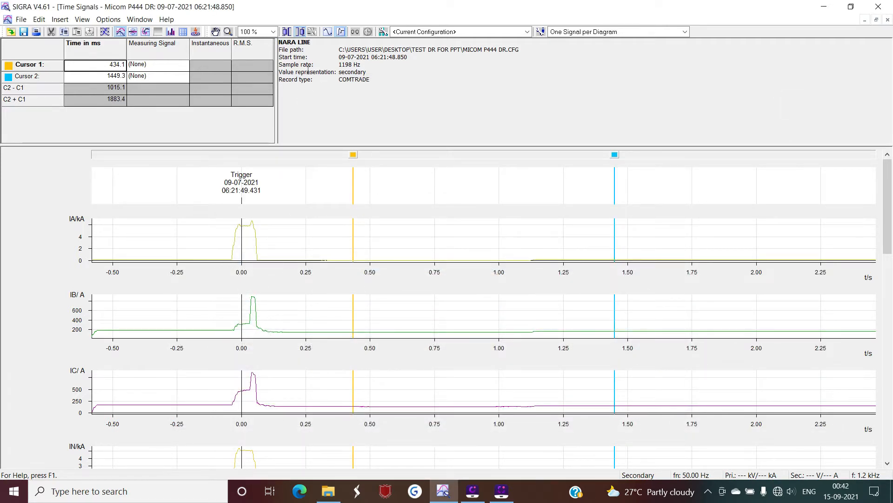
Display the signals as instantaneous values and enlarge the diagram area by shrinking the cursor table and record information above it
left_click(332, 33)
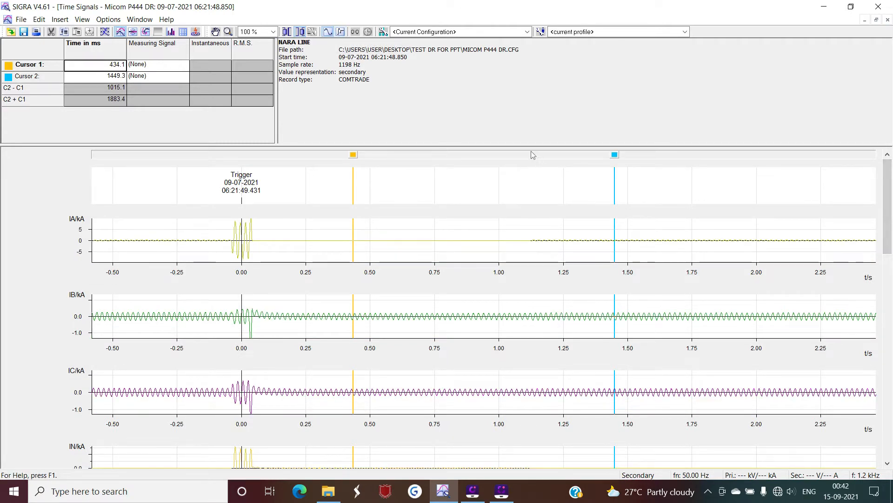
left_click_drag(525, 144, 522, 109)
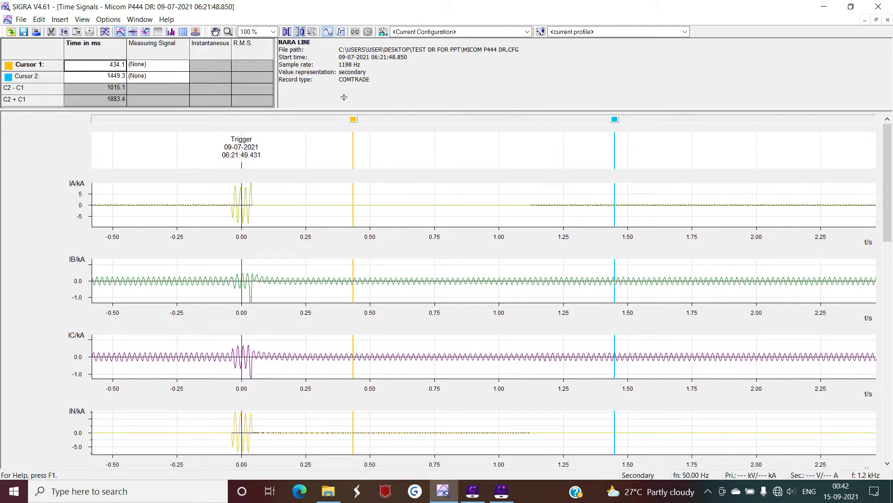
Highlight the sample rate value in the record information
left_click(341, 68)
left_click(341, 67)
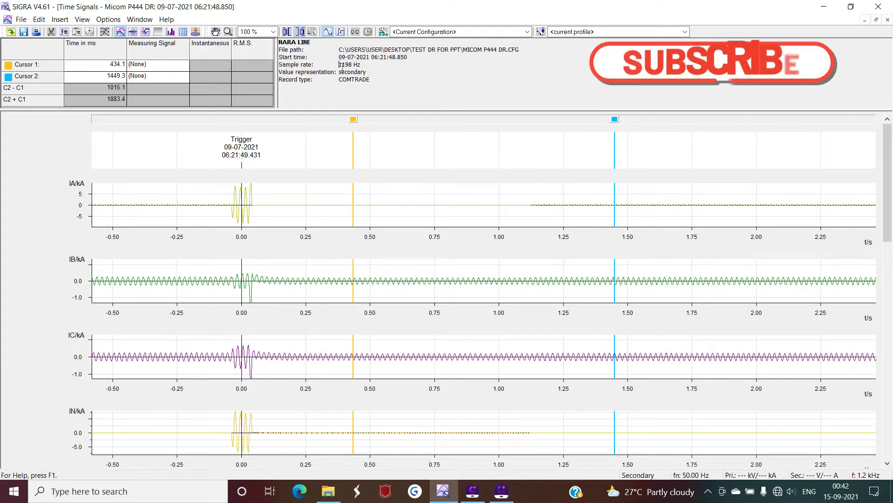
left_click_drag(340, 65, 362, 66)
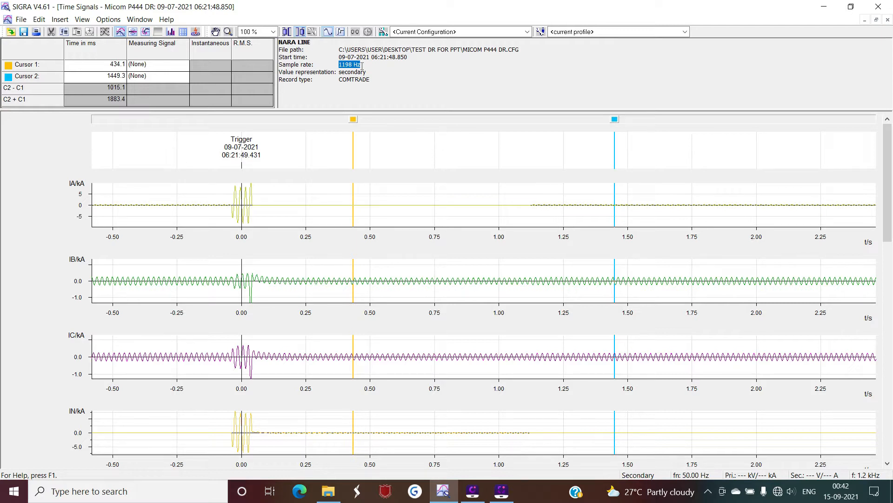
left_click(889, 173)
scroll(887, 170, "down", 1)
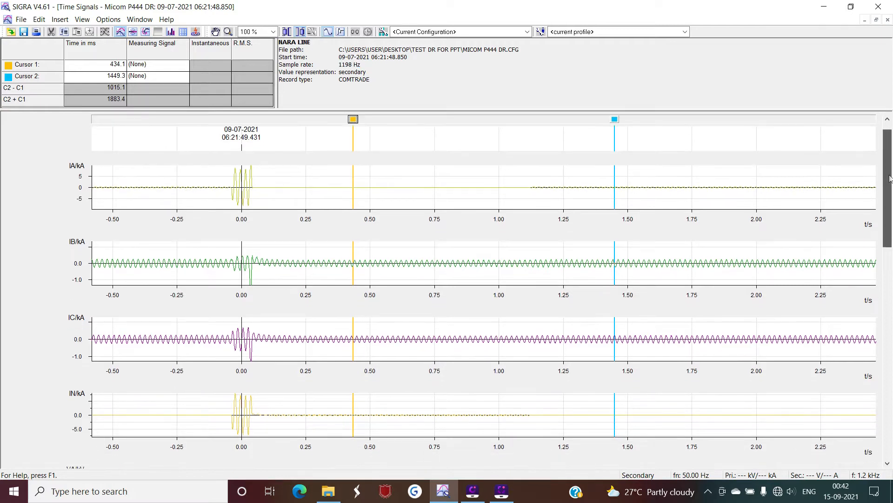
scroll(887, 167, "up", 1)
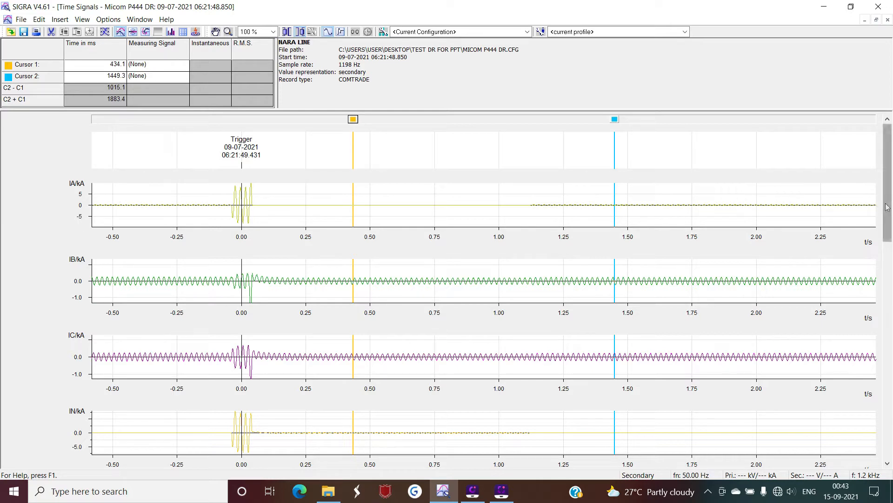
left_click_drag(887, 208, 891, 180)
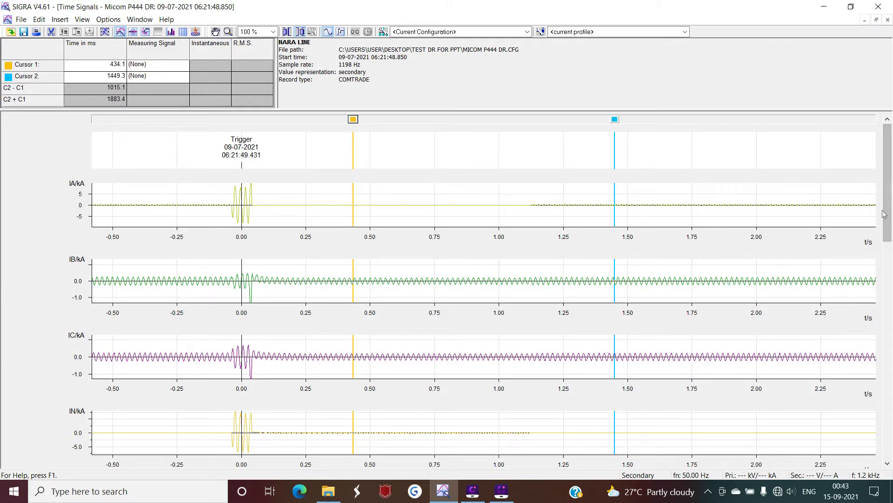
mouse_move(891, 215)
left_mouse_down()
mouse_move(891, 333)
mouse_move(891, 215)
left_mouse_up()
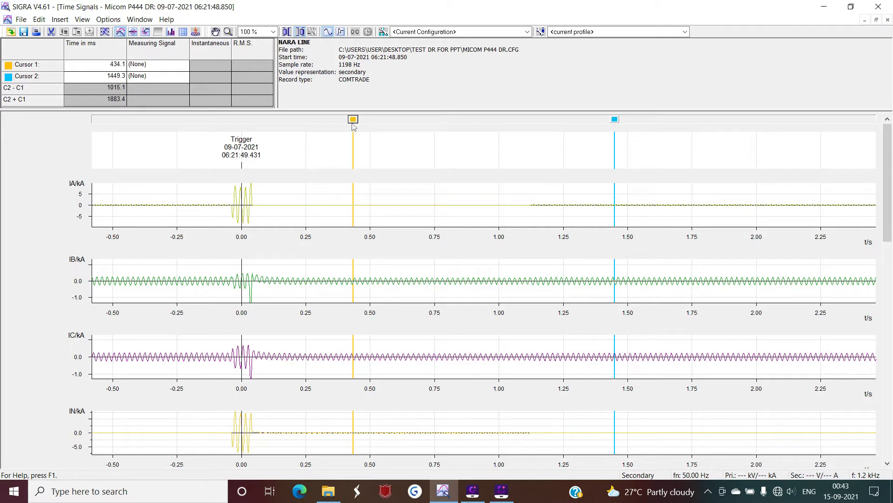
Move Cursor 1 to the fault inception just before the trigger, at about -33.2 ms
left_click(264, 148)
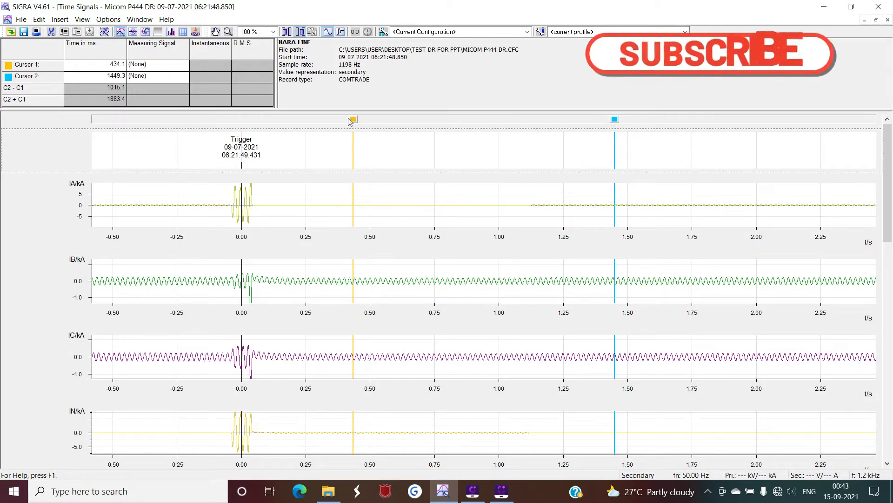
left_click_drag(354, 120, 165, 165)
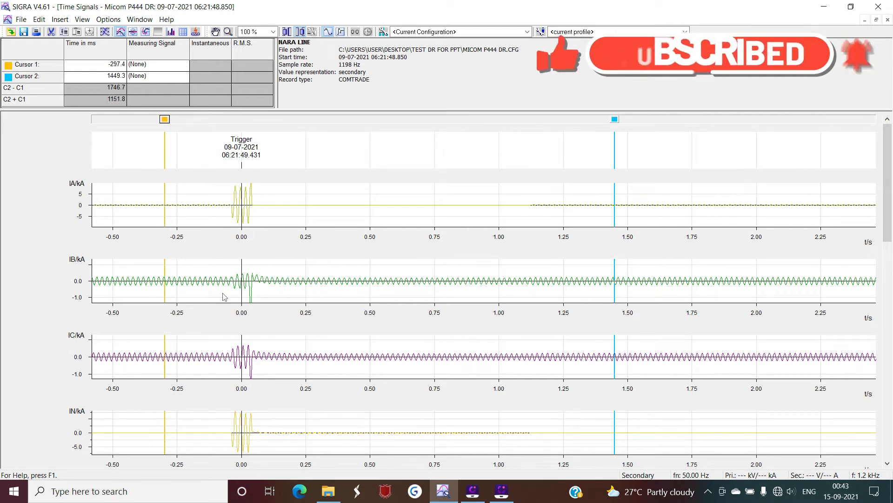
left_click_drag(165, 119, 233, 120)
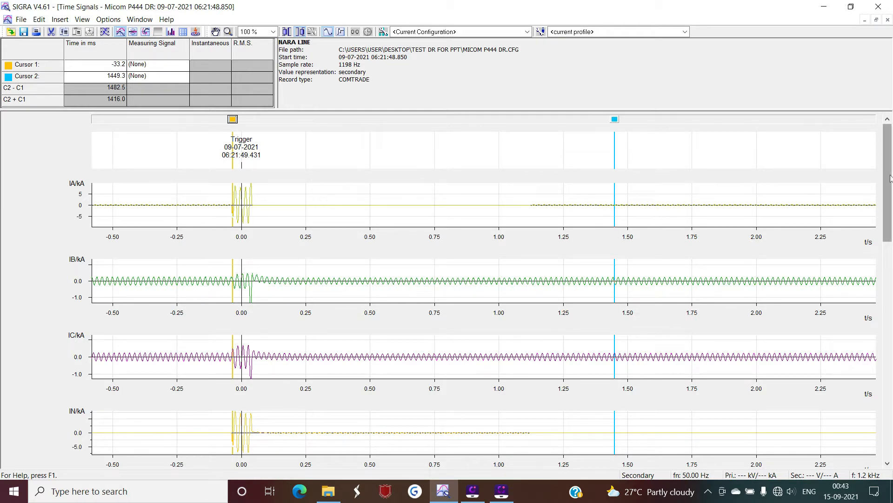
Highlight the Any Start signal and place Cursor 2 at the start of the Z2 and Z3 pickups, at about -18.2 ms
scroll(890, 179, "down", 4)
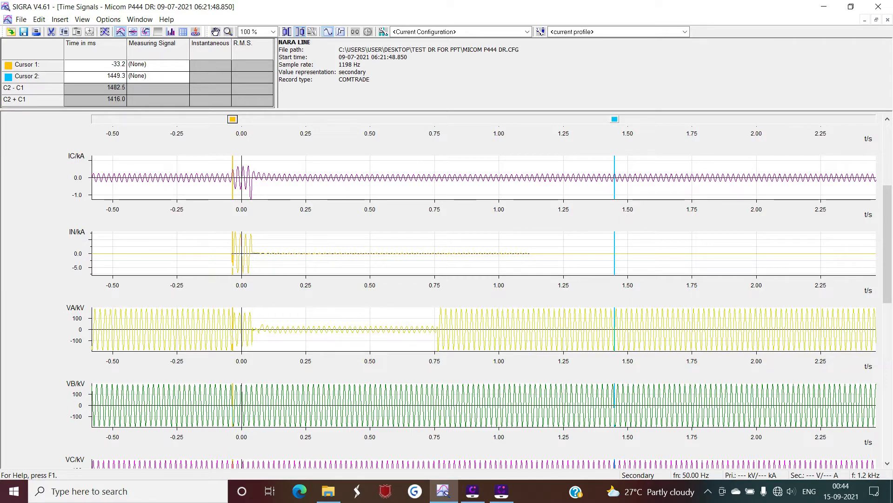
left_click_drag(892, 236, 892, 357)
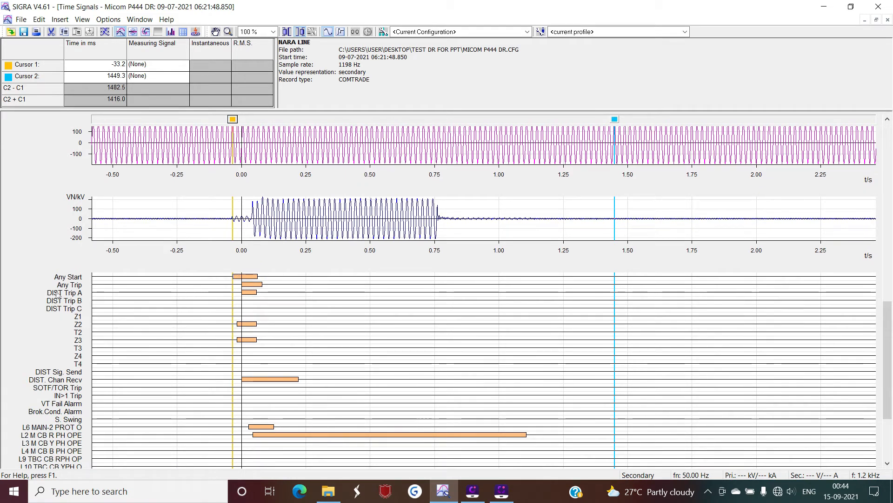
left_click(75, 278)
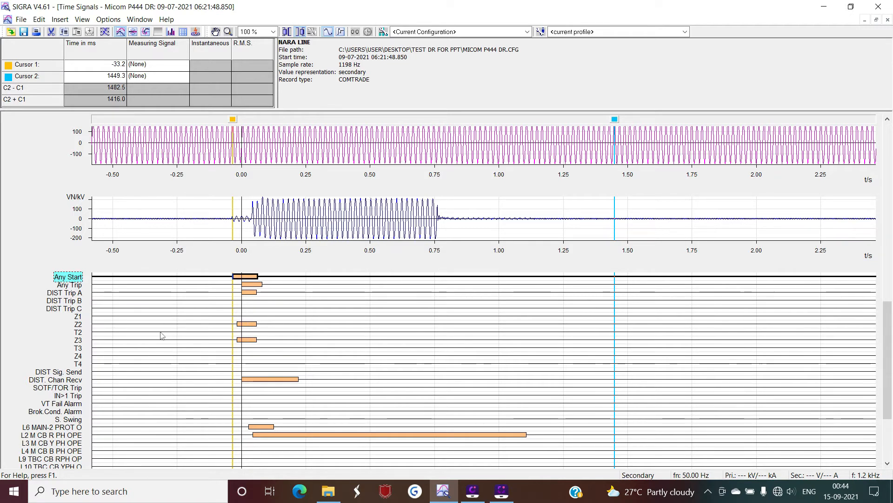
mouse_move(186, 365)
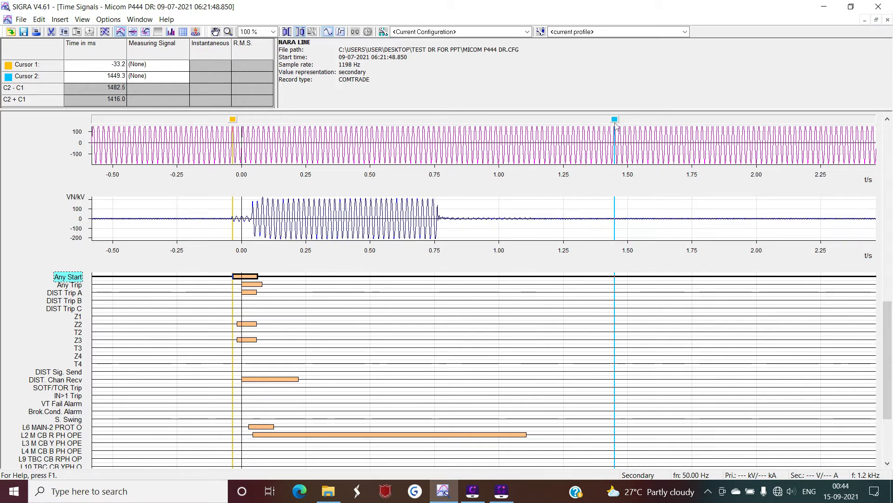
left_click_drag(616, 126, 234, 209)
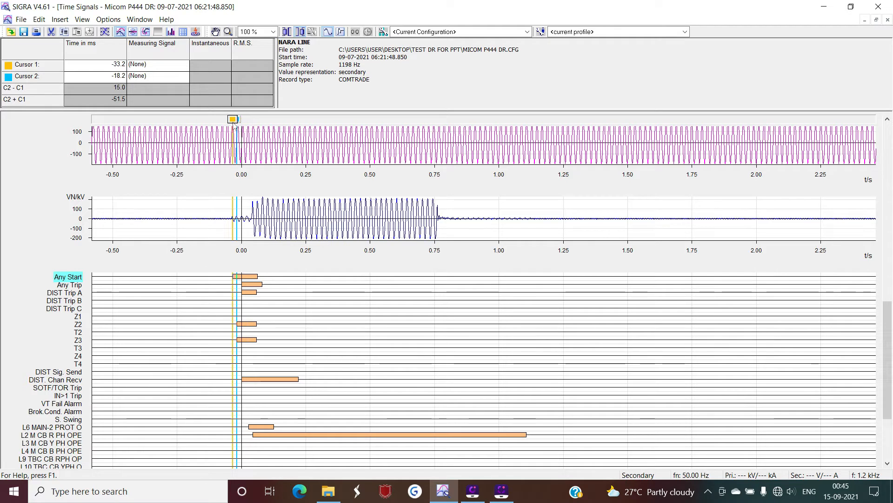
Move Cursor 1 past the Z2 and Z3 pickups to the trigger instant at 0.0 ms
mouse_move(234, 124)
left_click_drag(234, 124, 238, 126)
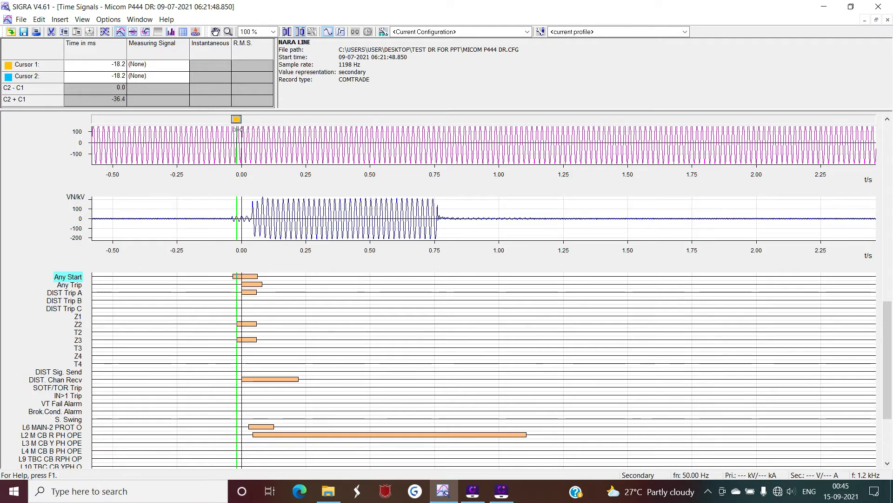
mouse_move(238, 129)
left_mouse_down()
mouse_move(260, 141)
mouse_move(241, 129)
left_mouse_up()
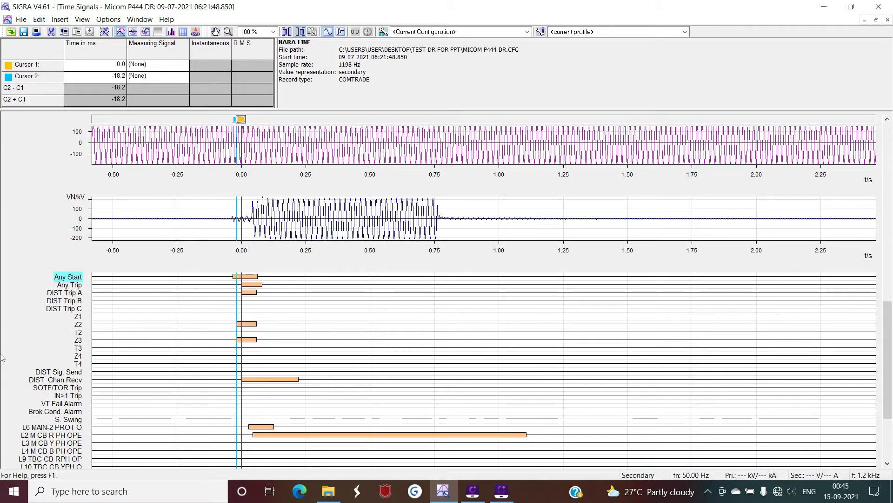
Highlight DIST Sig. Send and DIST. Chan Recv in turn, and place Cursor 2 at the start of the received signal, at about 0.16 ms
left_click(56, 373)
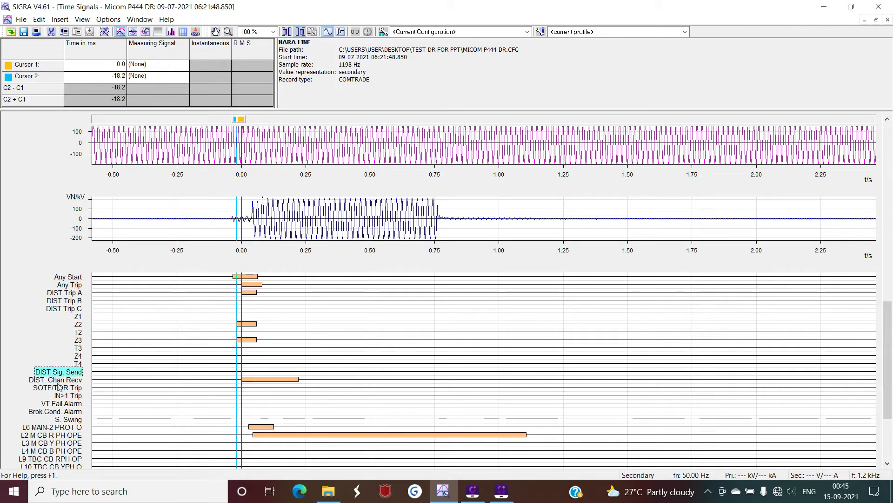
left_click(58, 381)
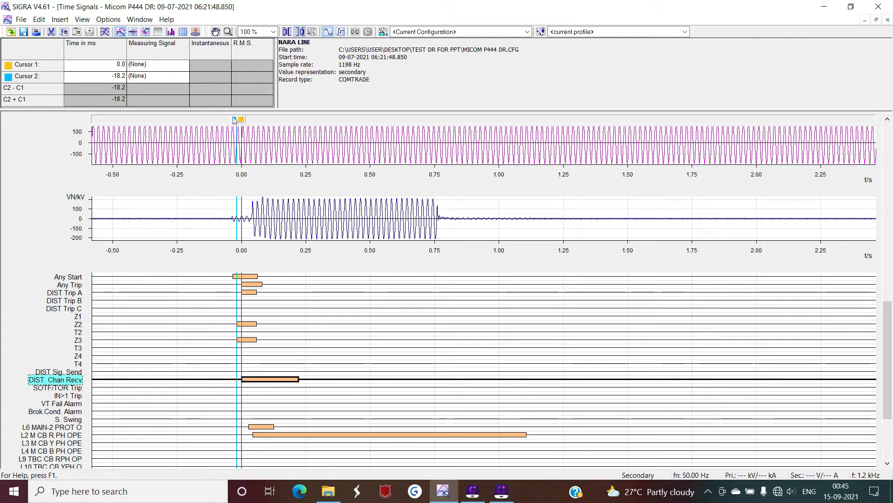
left_click_drag(232, 115, 240, 122)
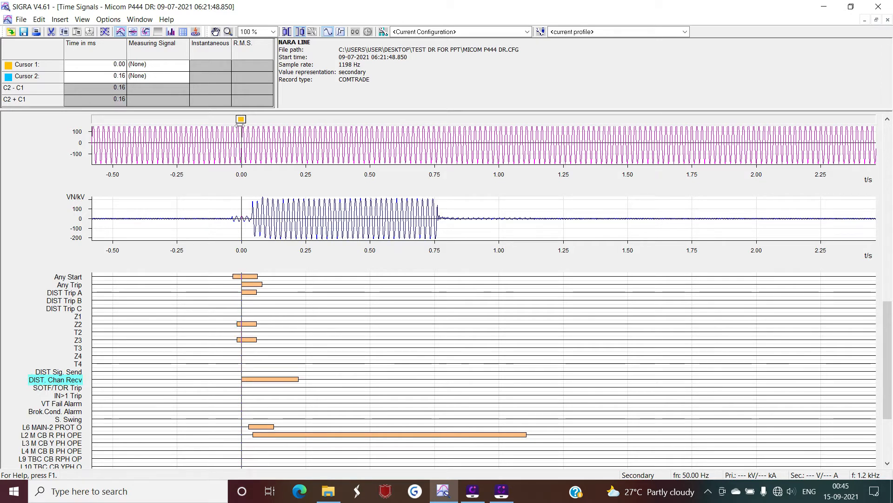
Examine the Any Trip and DIST Trip A signals and compare them with the phase current and voltage waveforms
left_click(80, 285)
mouse_move(279, 298)
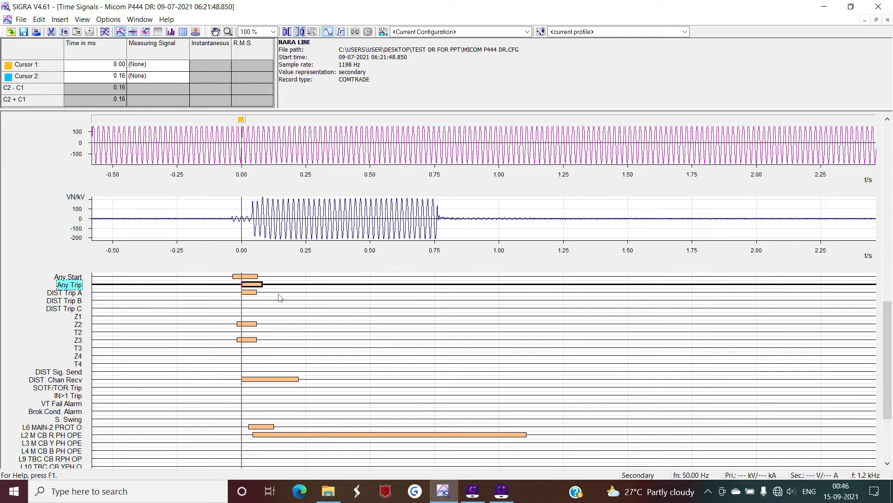
left_click(72, 294)
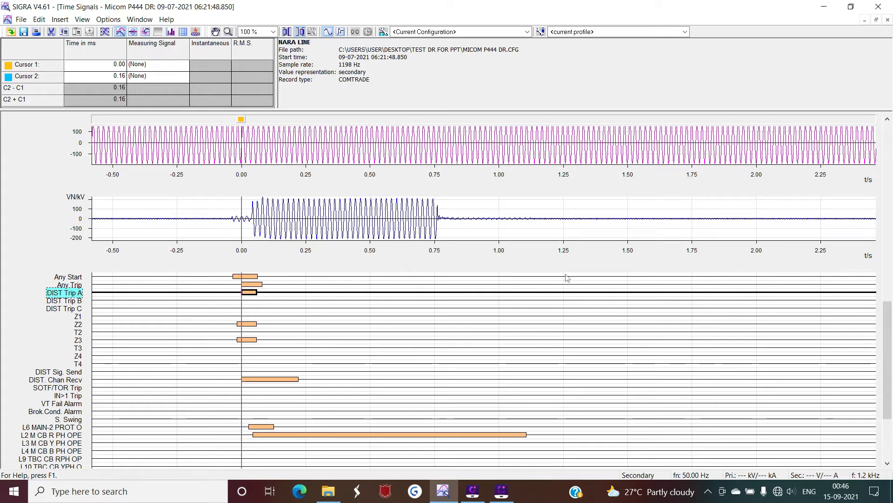
scroll(890, 330, "up", 10)
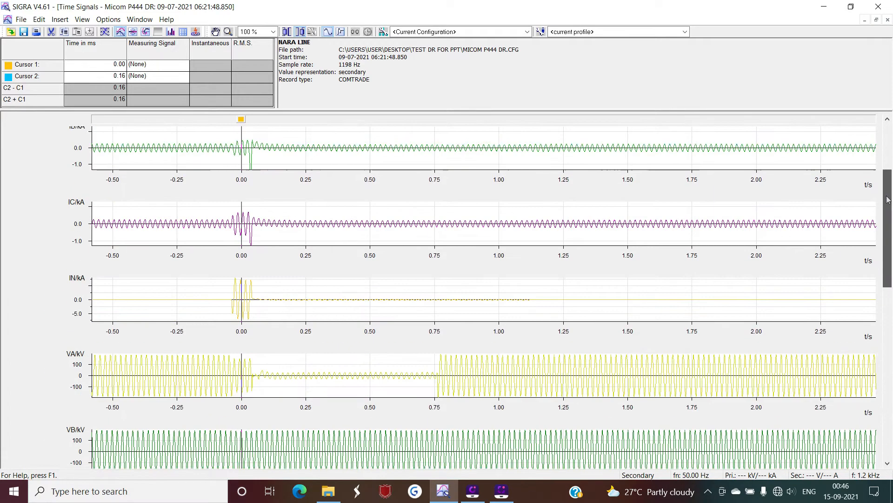
scroll(874, 206, "down", 10)
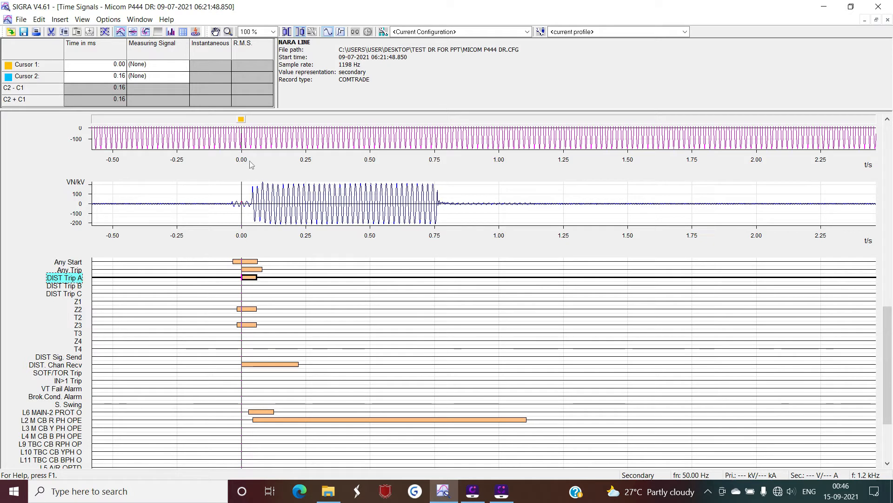
Measure the L2 M CB R PH OPE signal's duration with Cursor 1 at its start, about 43.6 ms, and Cursor 2 at its end, about 1105.8 ms
left_click_drag(241, 119, 252, 119)
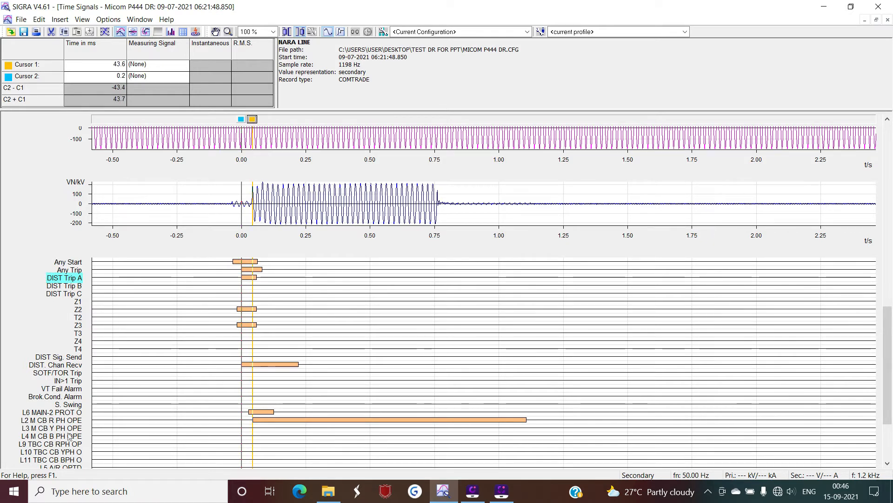
left_click(75, 420)
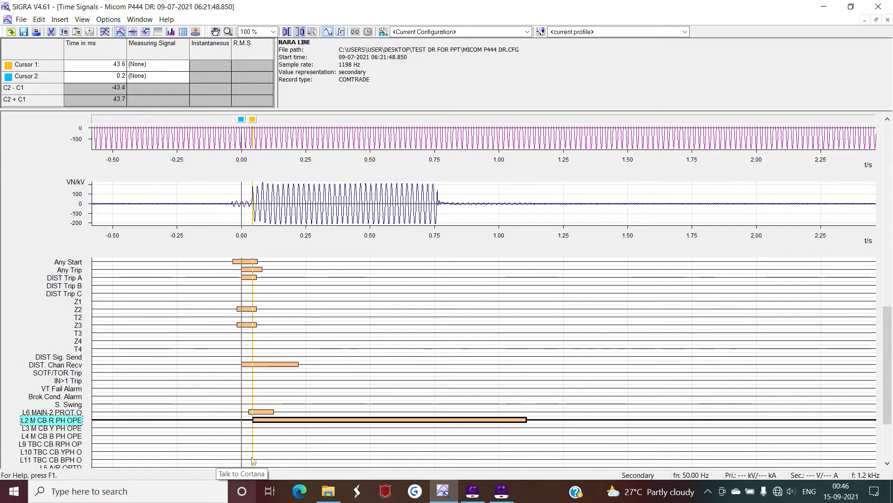
left_click_drag(241, 119, 356, 119)
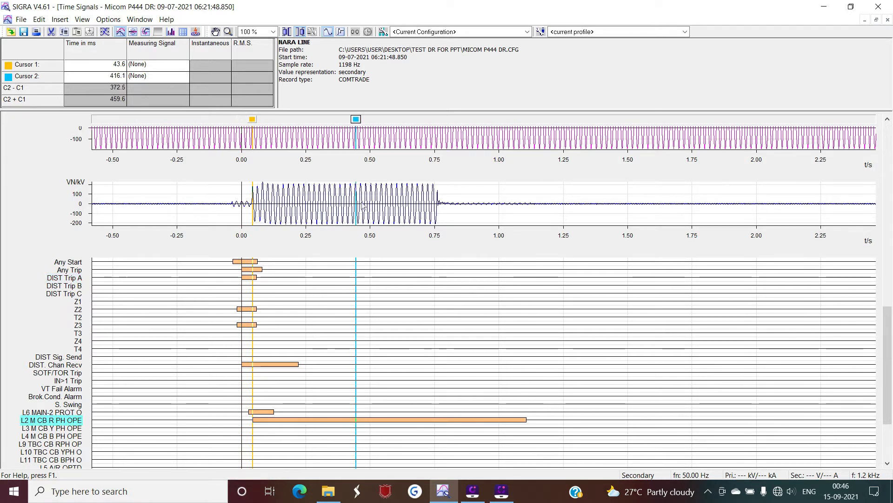
left_click_drag(356, 264, 529, 264)
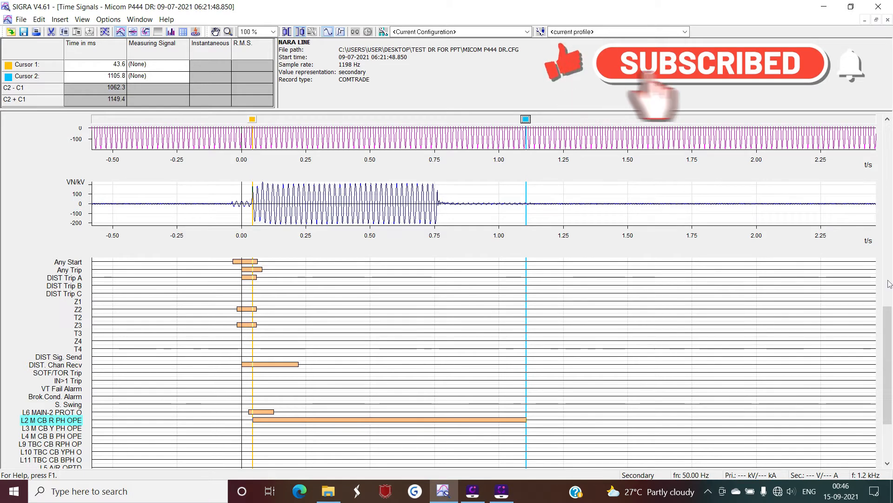
Examine the IA and IB current diagrams around Cursor 2 for the phase current's return after the breaker recloses
left_click_drag(889, 324, 869, 146)
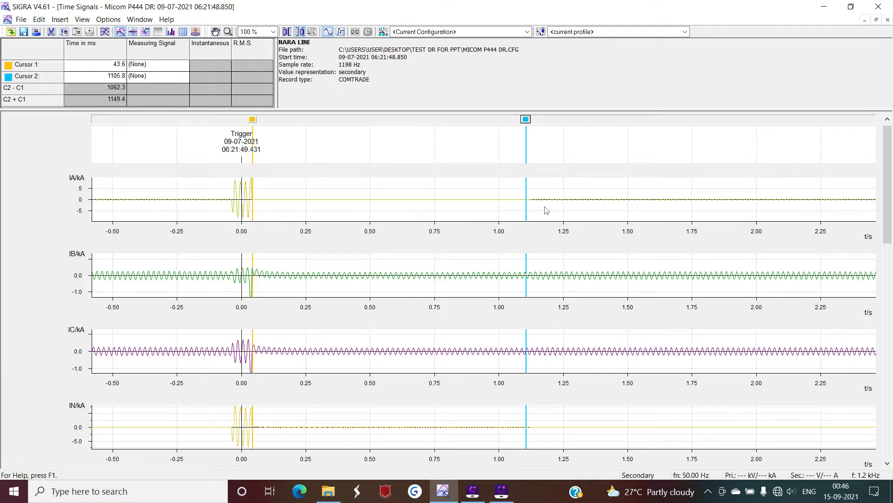
right_click(637, 202)
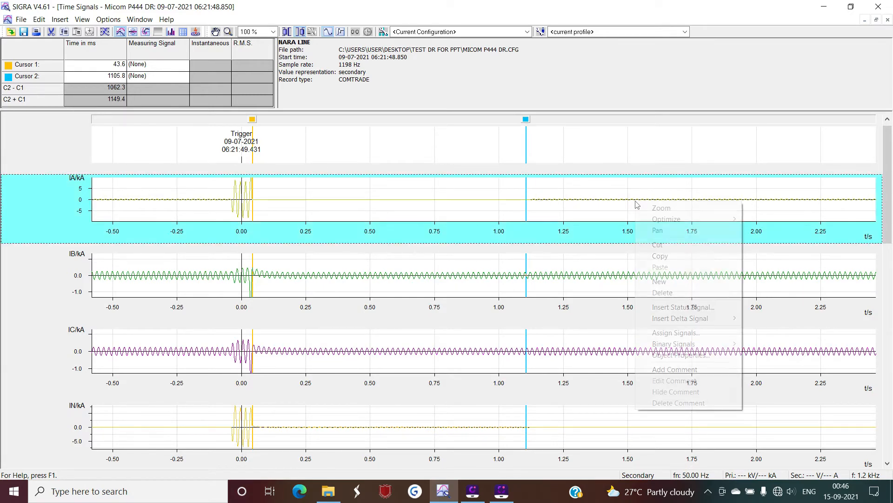
left_click(570, 279)
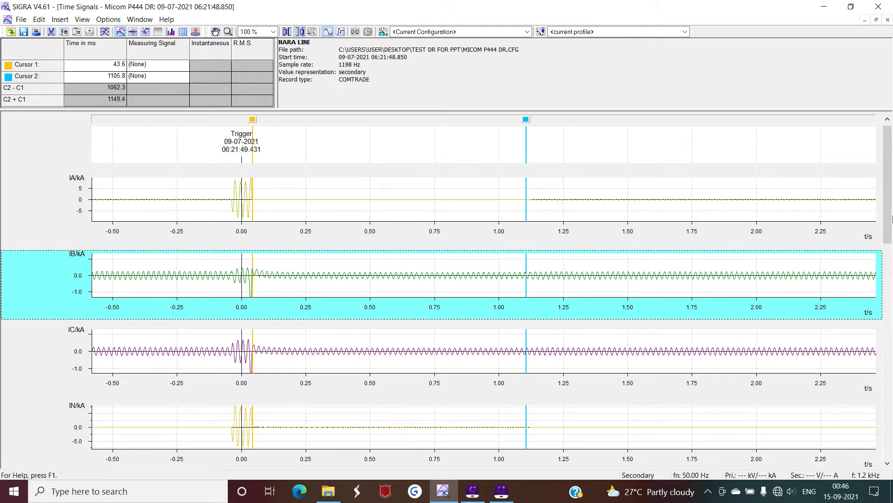
Compare the VA, VB and VC voltage waveforms with the distance, trip and breaker binary signals, and return to the phase currents
left_click_drag(887, 222, 887, 299)
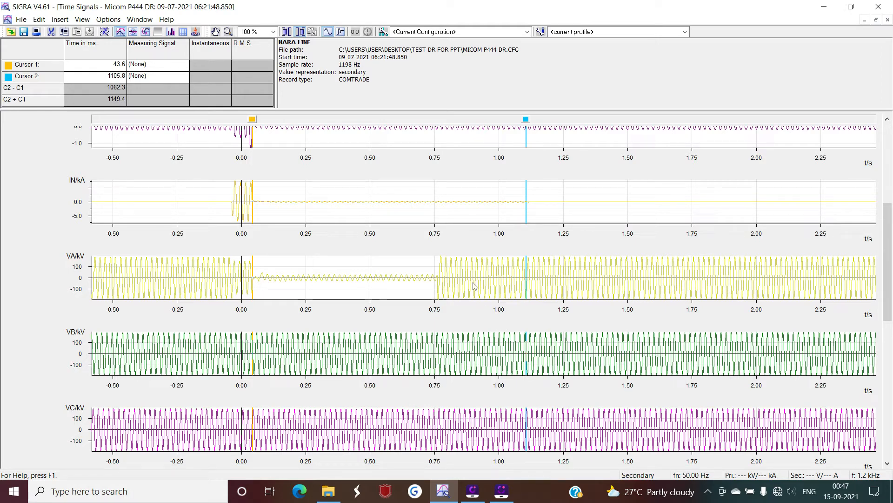
mouse_move(475, 286)
left_click_drag(890, 298, 892, 435)
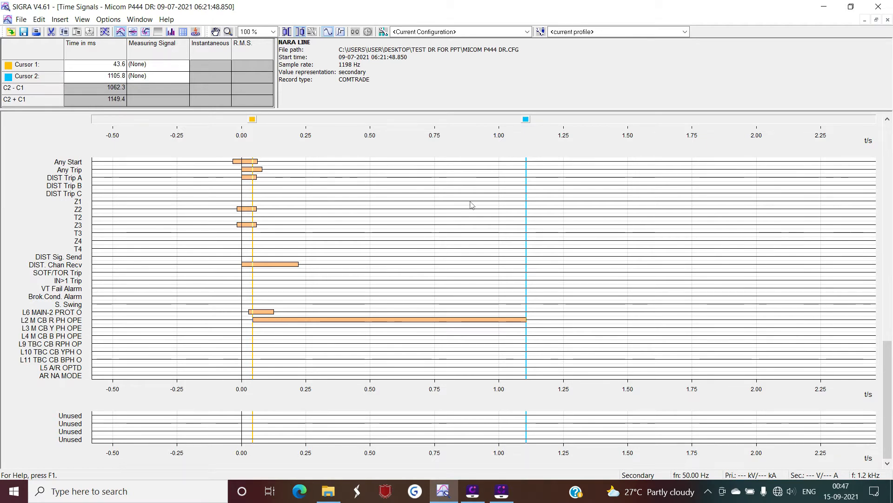
left_click_drag(886, 403, 892, 175)
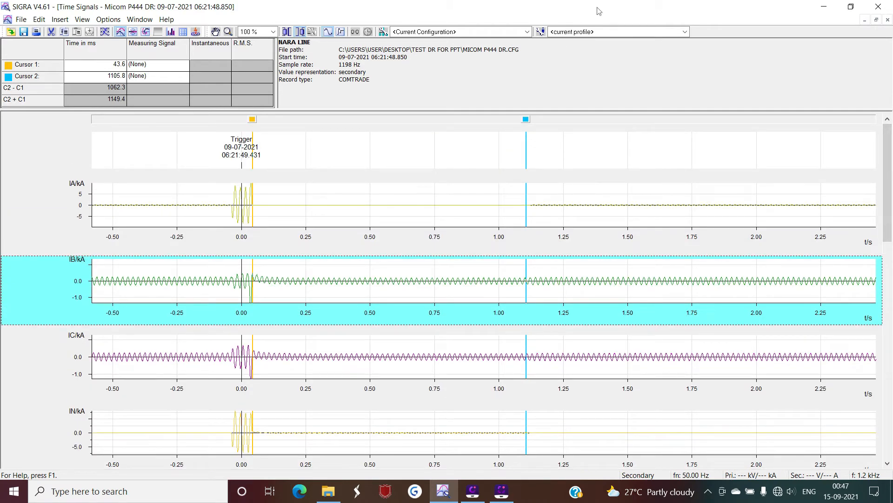
Display the circle diagrams and inspect the Micom P444 DR configuration and data files and Siprotec DR.rio in the Test DR for PPT folder
left_click(146, 32)
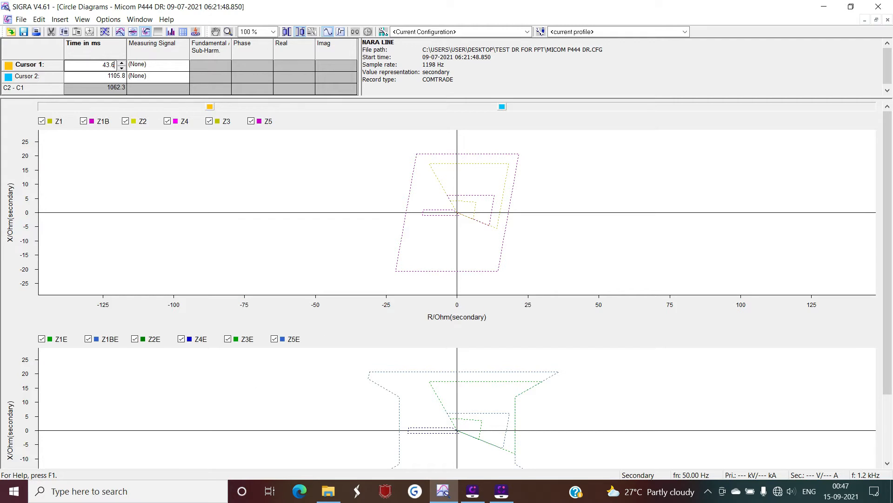
left_click(328, 491)
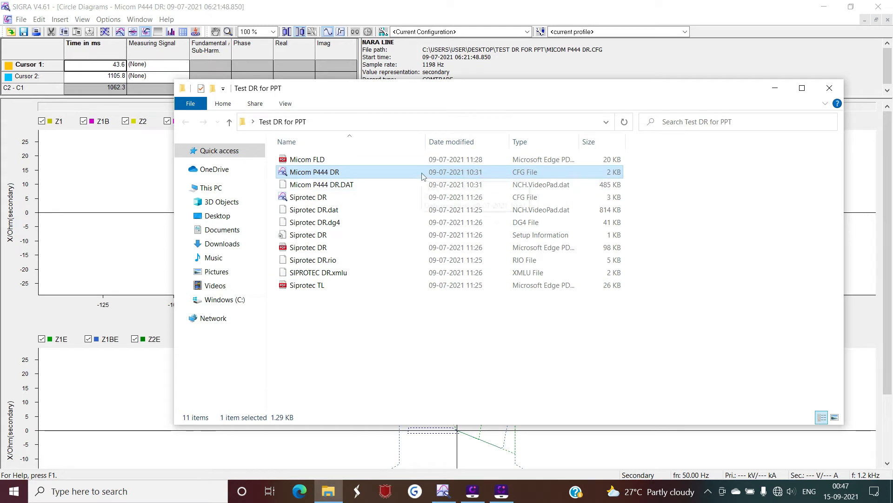
left_click(335, 185)
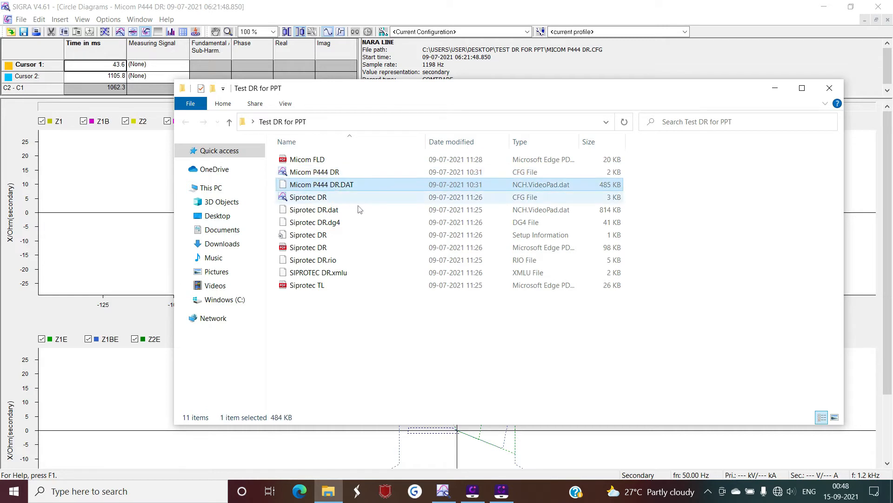
left_click(341, 173)
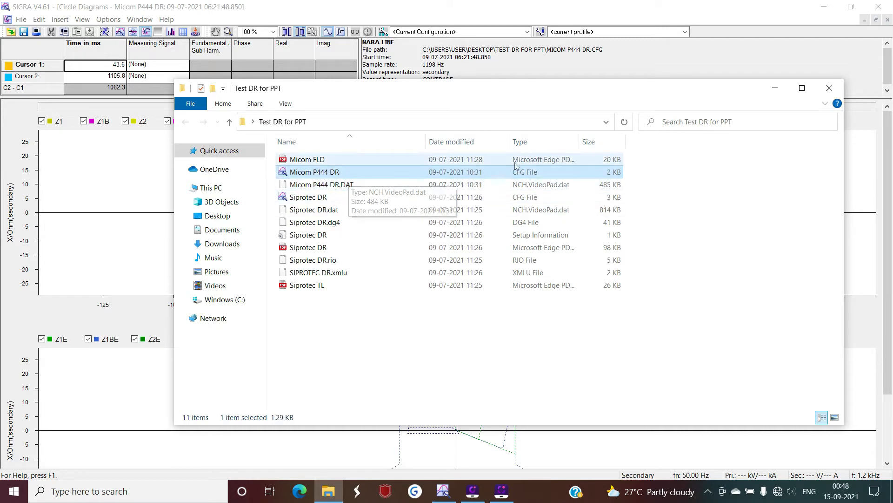
left_click(441, 188)
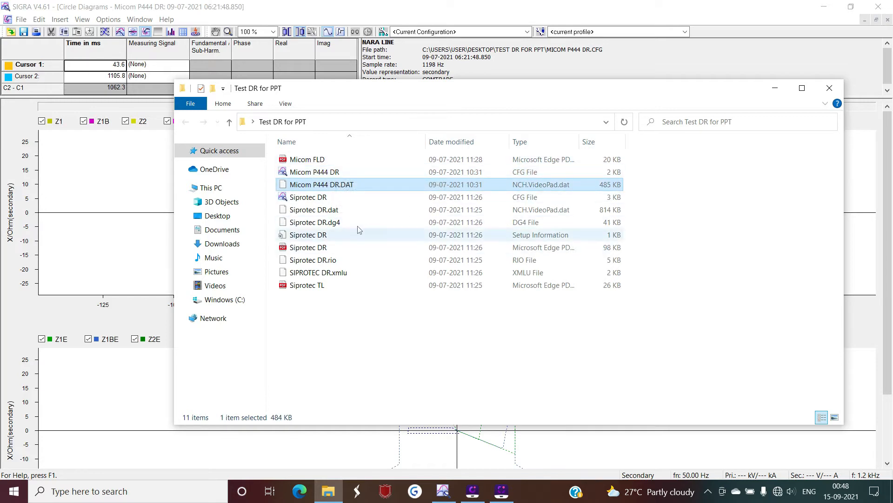
left_click(345, 263)
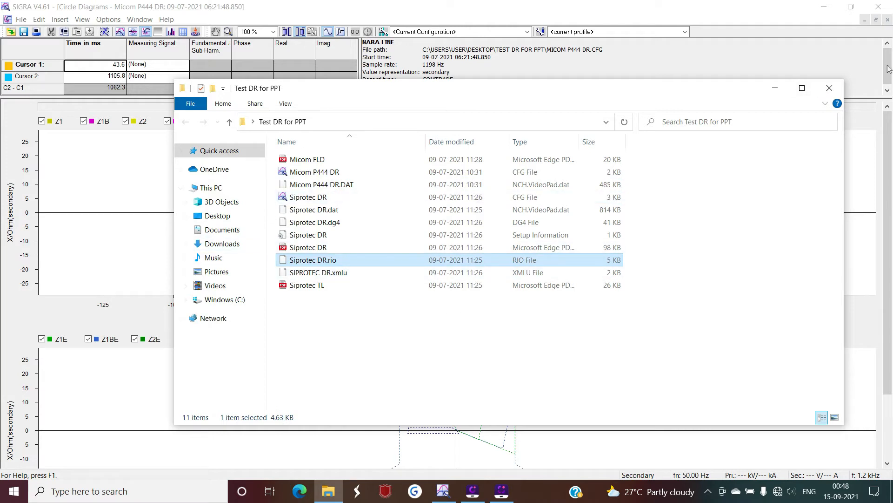
left_click(775, 88)
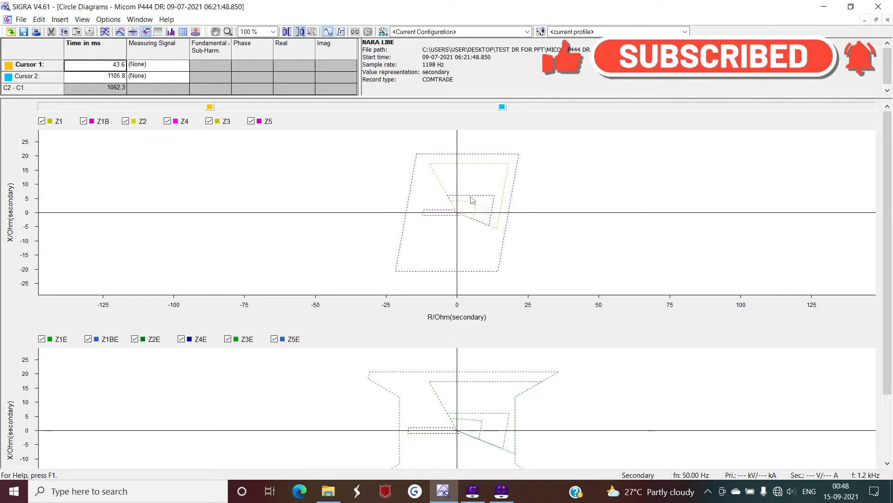
Assign IA, IB and IC to the IL1, IL2 and IL3 currents of node K1 in the network configuration
mouse_move(473, 199)
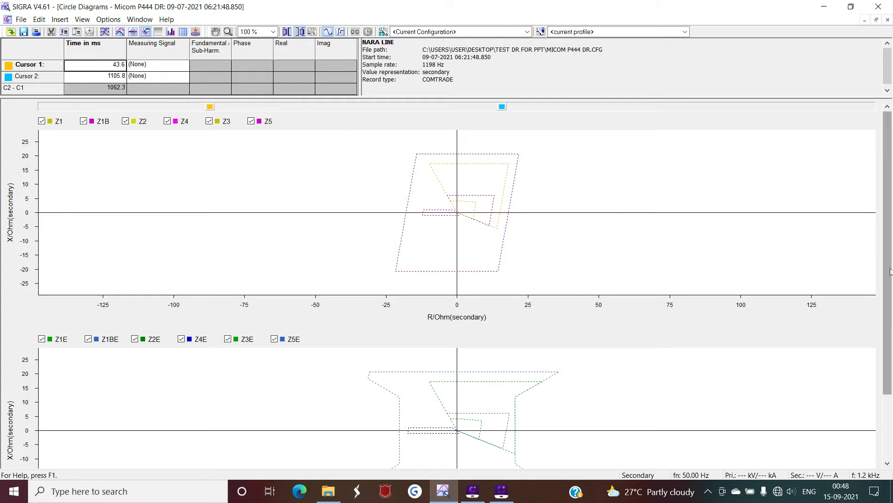
left_click_drag(889, 269, 884, 245)
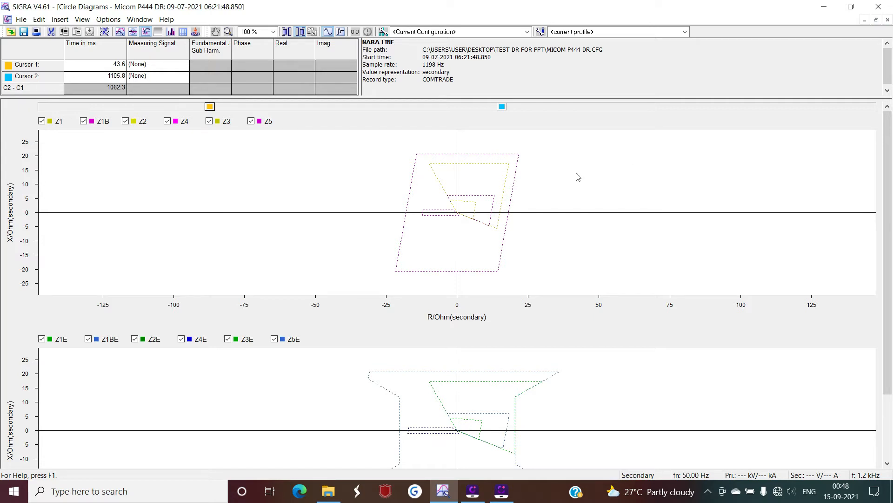
left_click(115, 21)
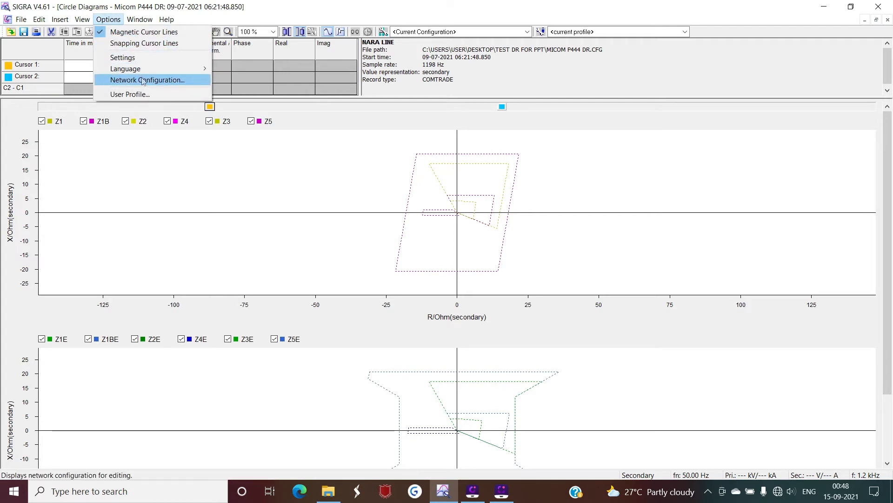
left_click(143, 81)
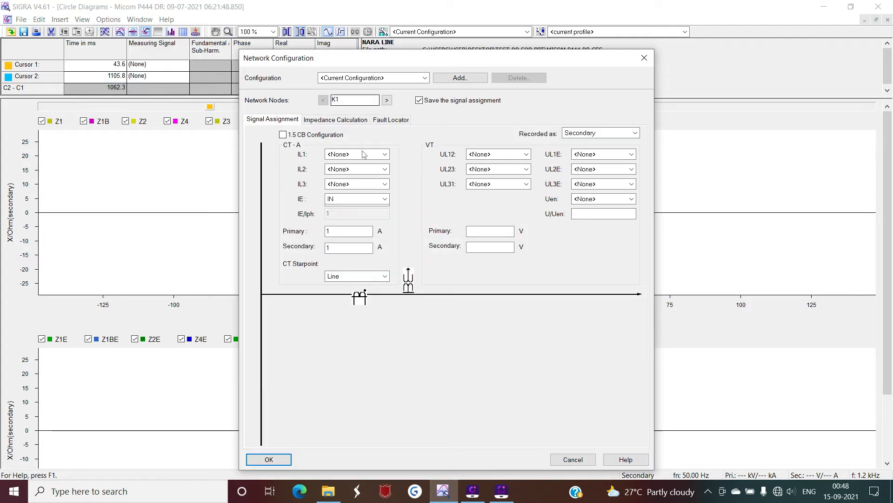
left_click(379, 155)
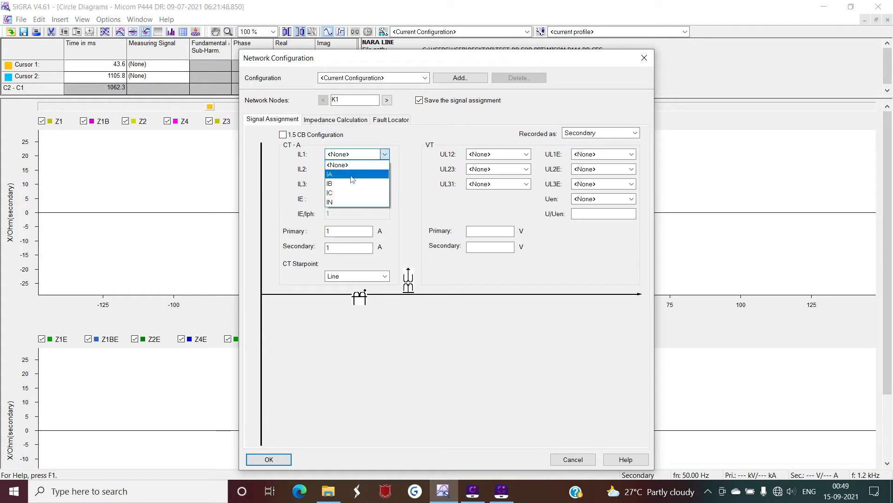
left_click(352, 179)
left_click(353, 170)
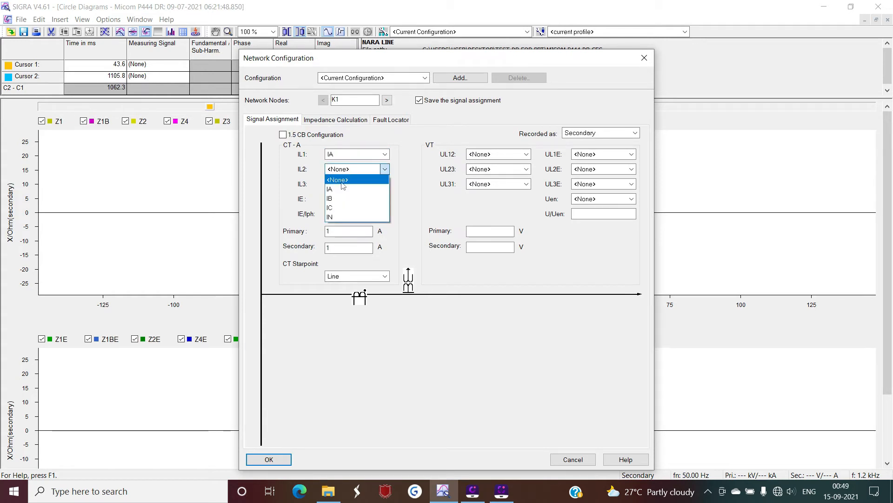
left_click(343, 198)
left_click(354, 185)
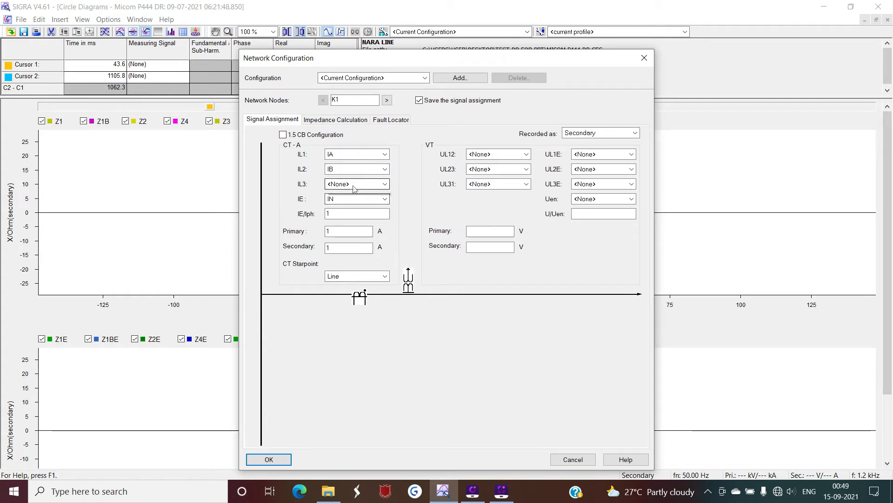
left_click(343, 224)
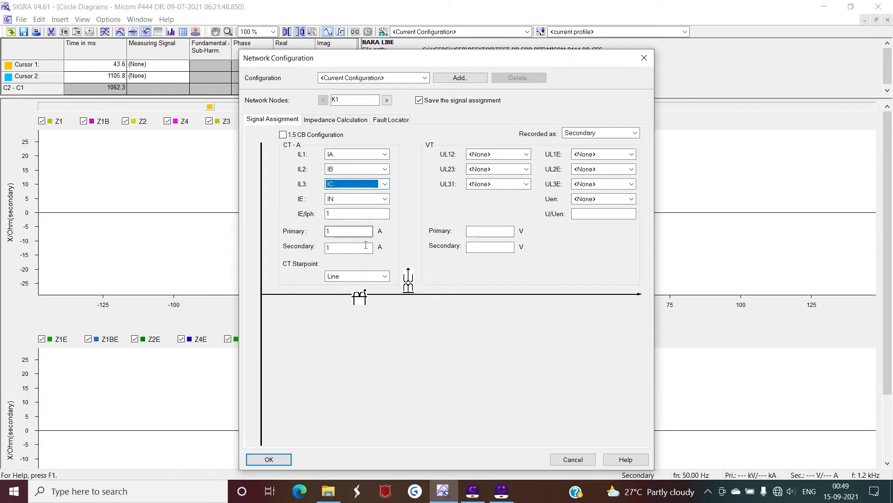
left_click(343, 232)
left_click_drag(343, 232, 289, 231)
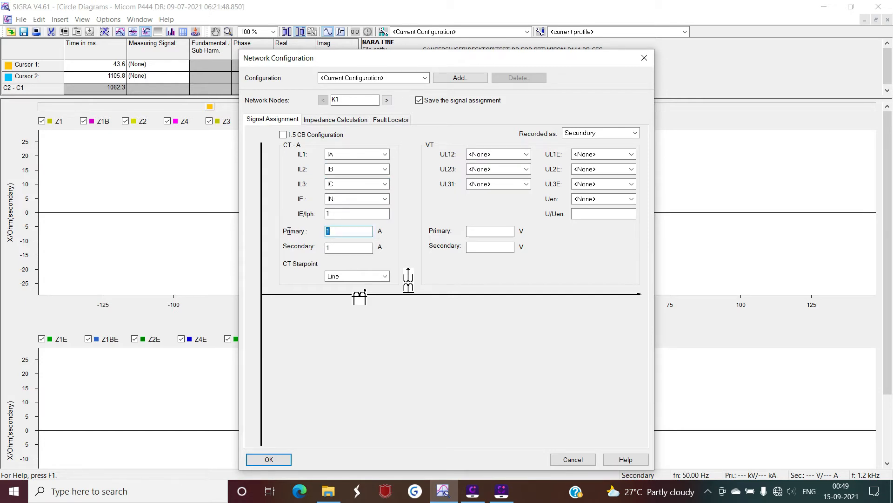
Assign VA, VB and VC to UL1E, UL2E and UL3E, set Uen to VN, and apply the network configuration
left_click(610, 156)
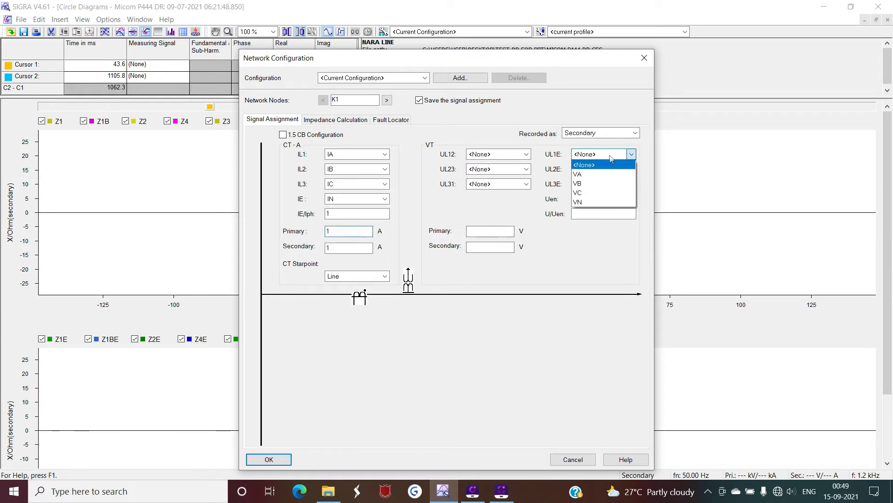
left_click(591, 174)
left_click(600, 170)
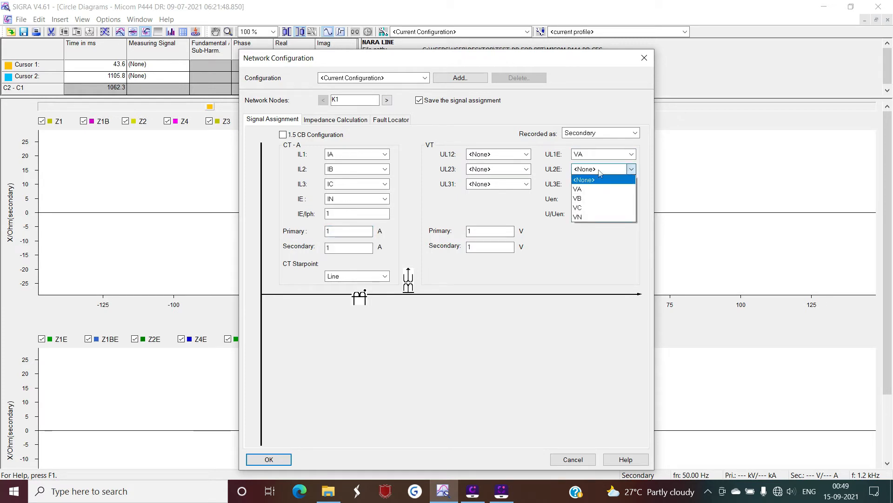
left_click(586, 198)
left_click(611, 185)
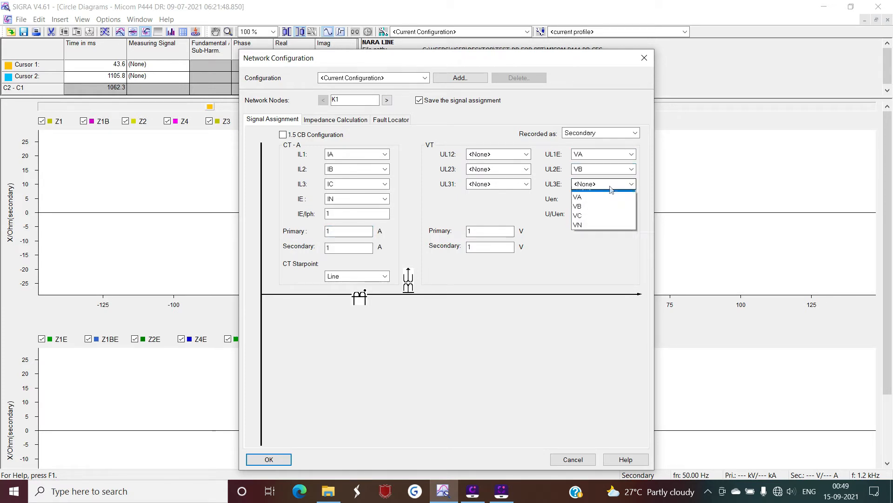
left_click(605, 216)
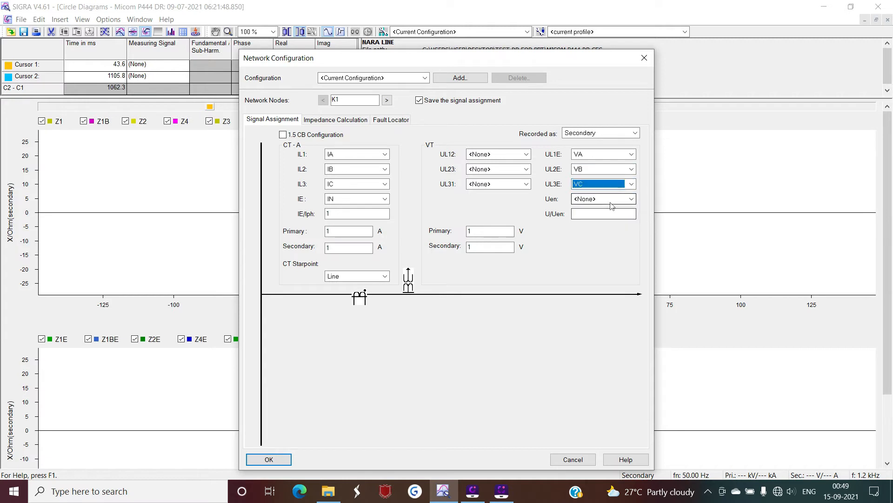
left_click(612, 205)
left_click(587, 249)
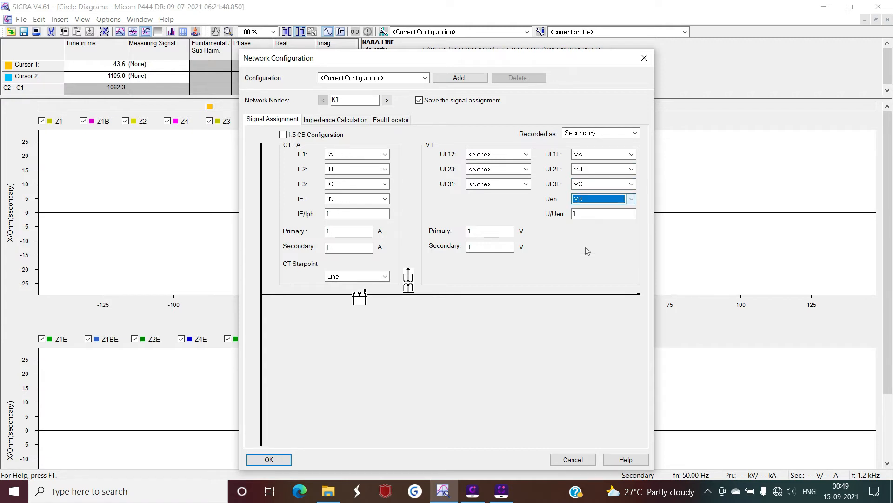
left_click(269, 459)
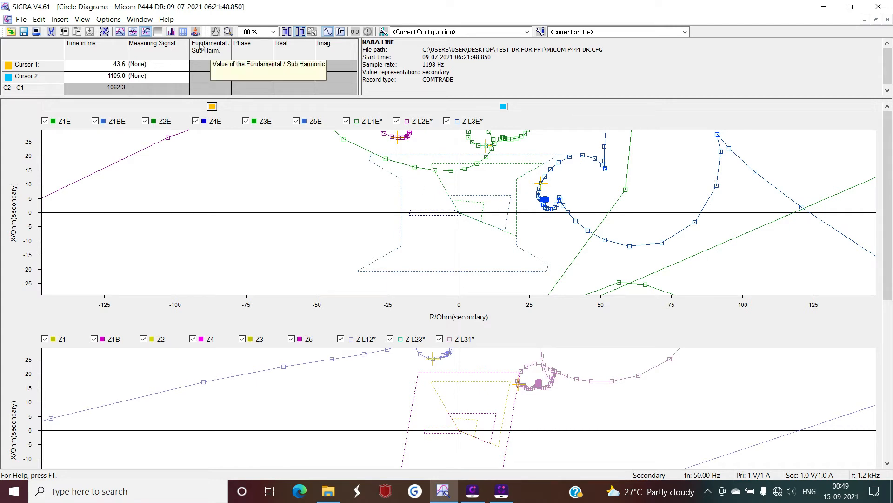
Set the CT primary to 800 A and the VT ratio to 220000 V primary and 110 V secondary in the network configuration
left_click(119, 21)
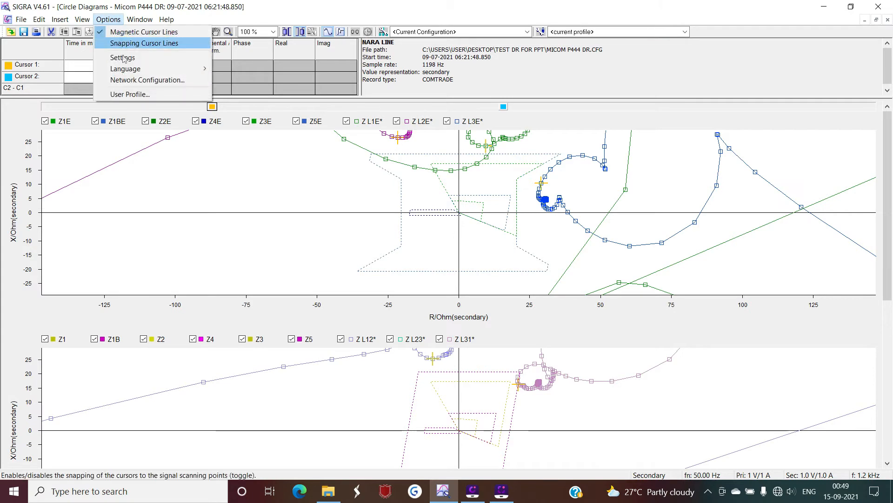
left_click(121, 79)
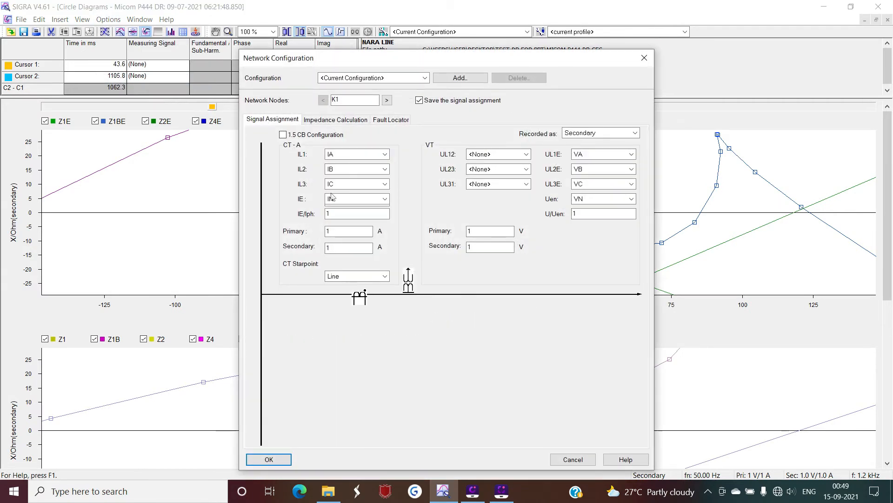
left_click_drag(333, 231, 303, 229)
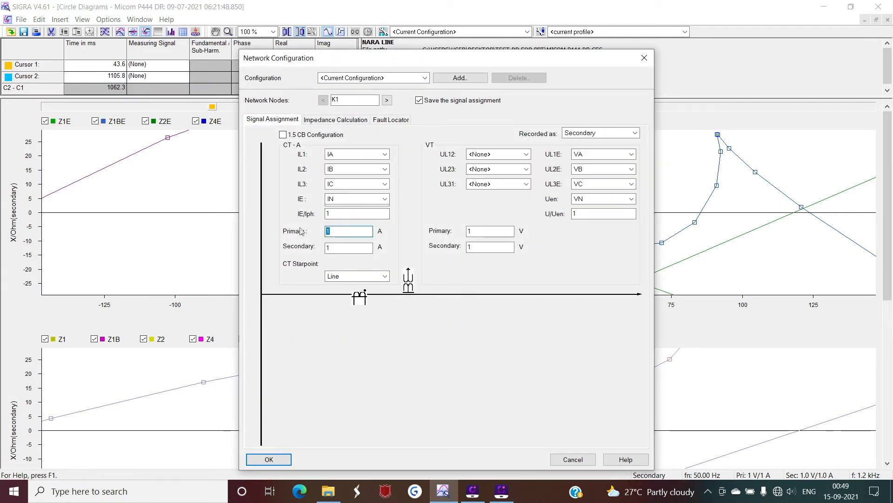
type("800")
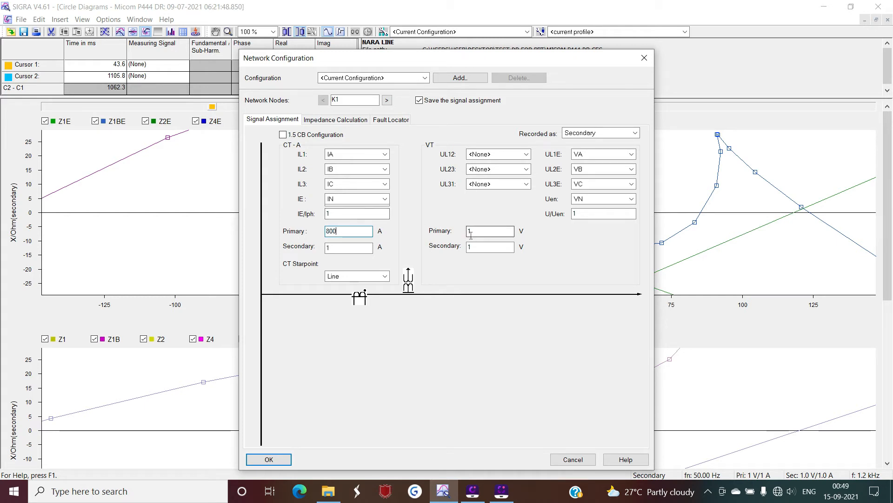
left_click_drag(472, 235, 462, 233)
type("220000")
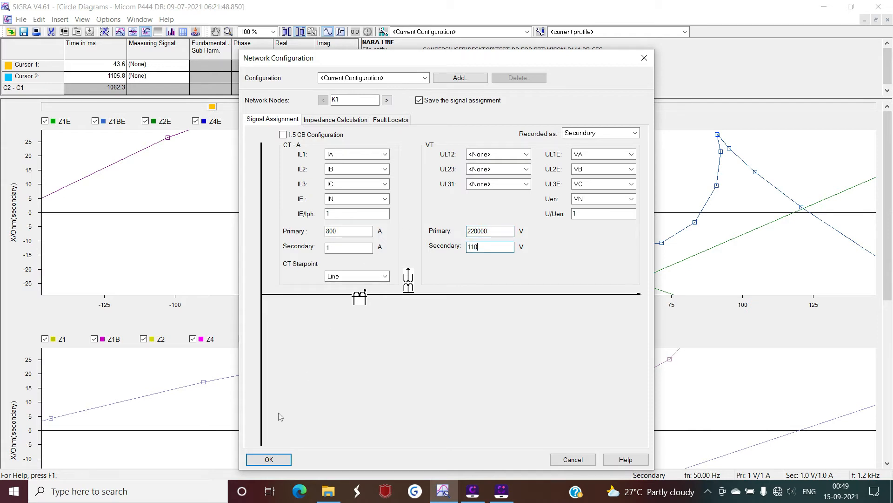
left_click(272, 459)
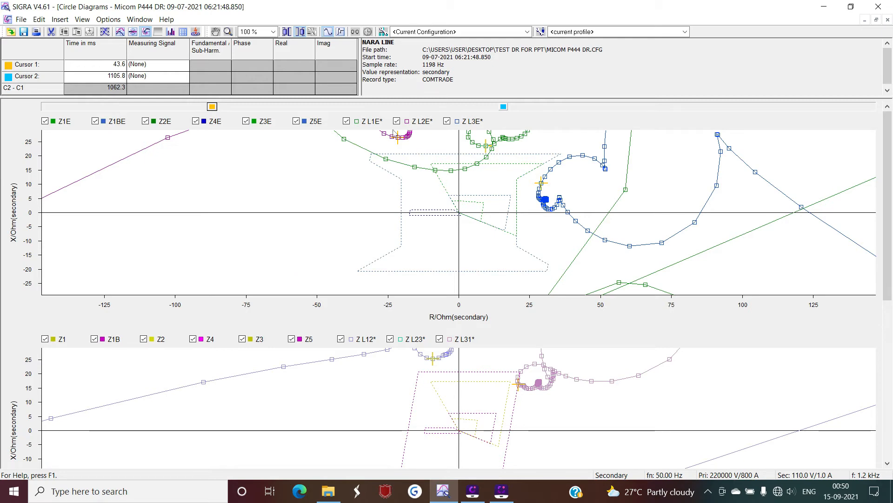
Check the record files in the Test DR for PPT folder again and examine the impedance loci against the distance zones
left_click(328, 491)
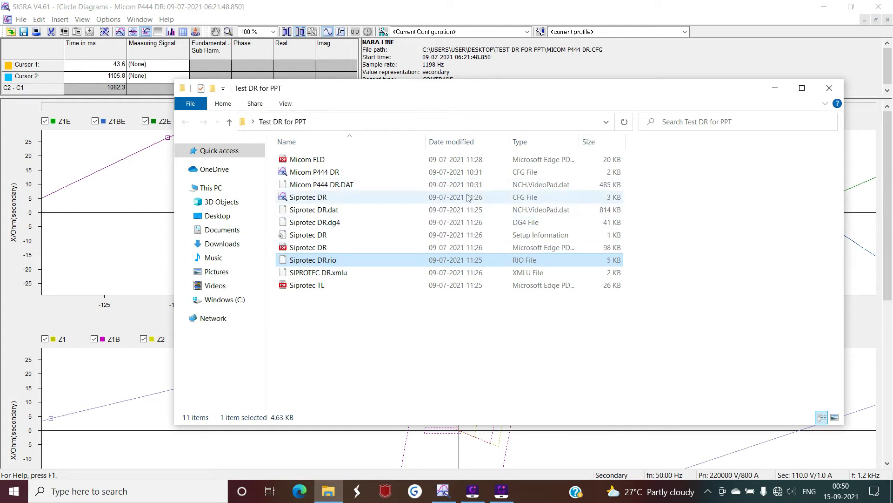
left_click(775, 88)
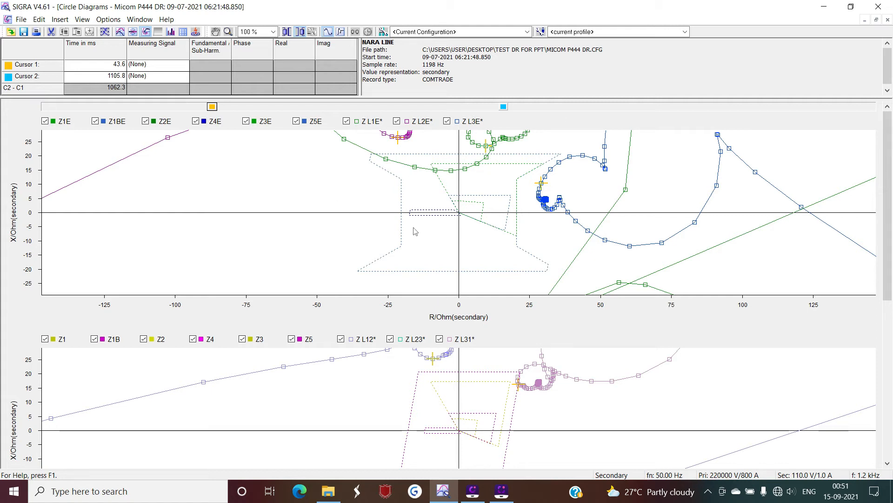
mouse_move(372, 356)
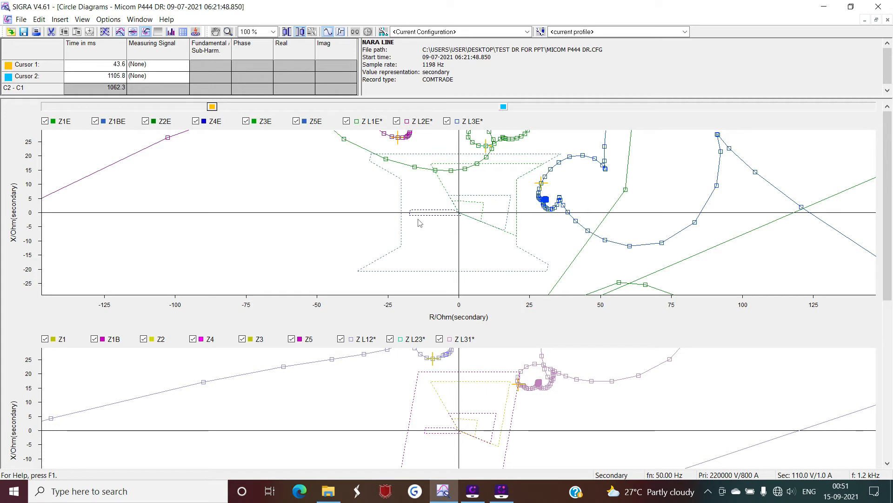
mouse_move(420, 223)
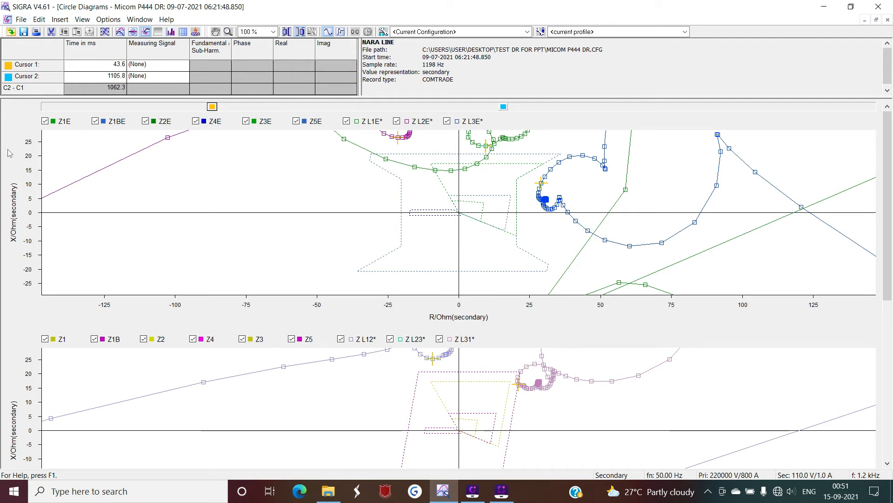
Return to the time signals and add the Siprotec DR record from the Test DR for PPT folder to the NARA LINE fault record
left_click(120, 32)
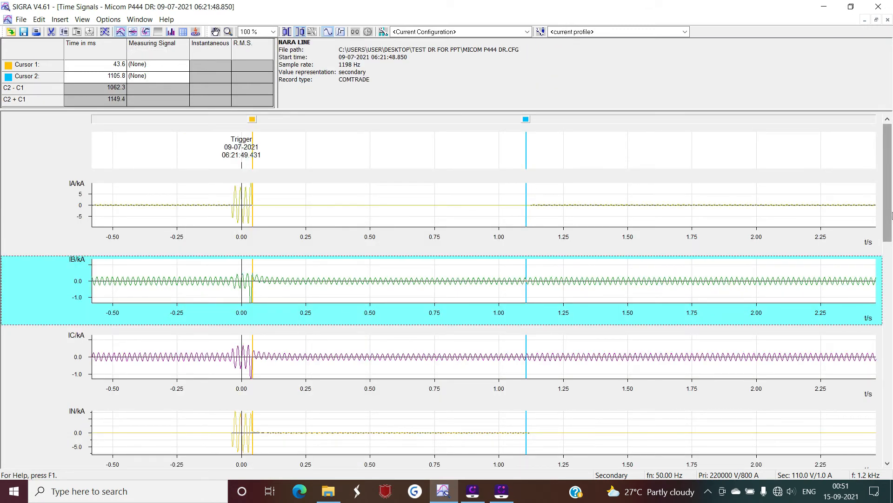
mouse_move(890, 213)
left_mouse_down()
mouse_move(889, 296)
mouse_move(888, 210)
left_mouse_up()
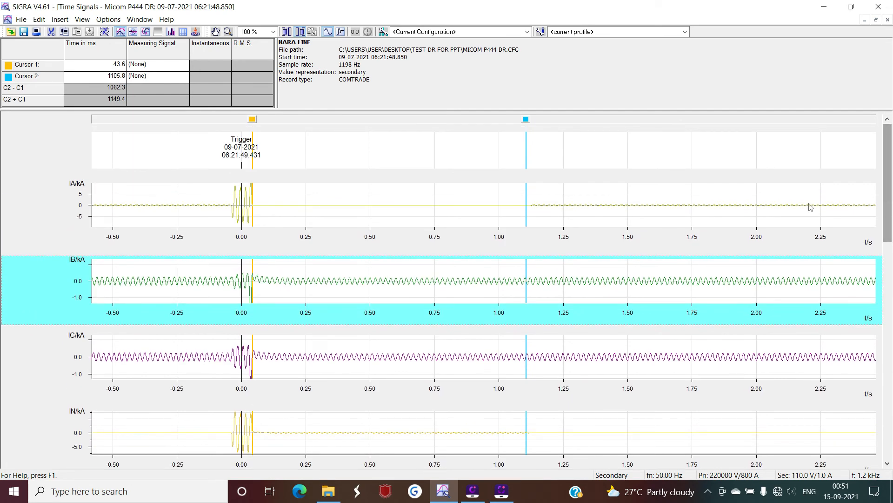
left_click(42, 22)
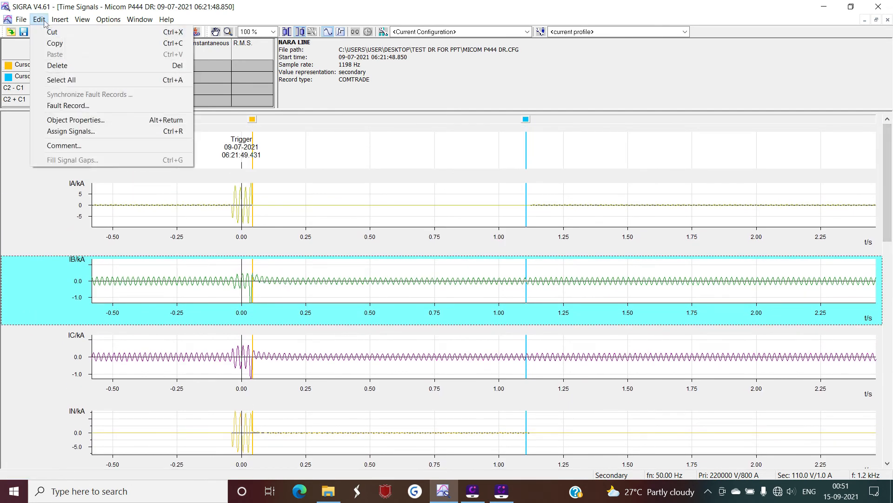
left_click(76, 107)
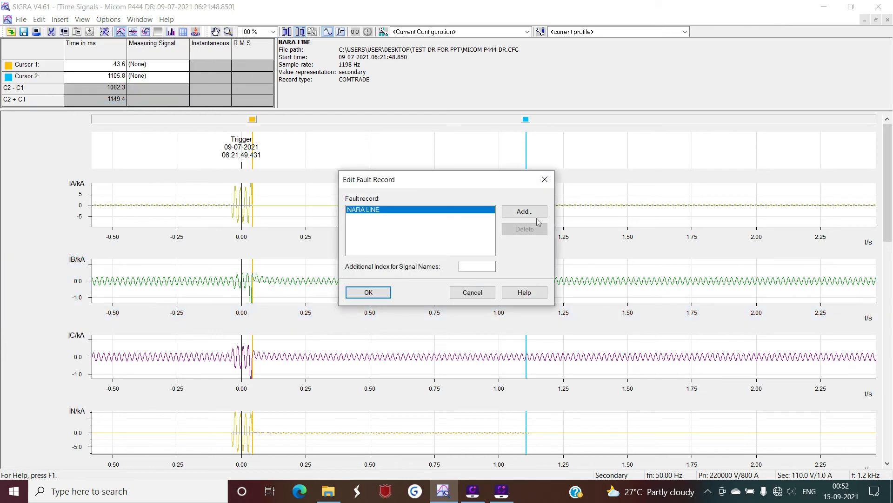
left_click(533, 212)
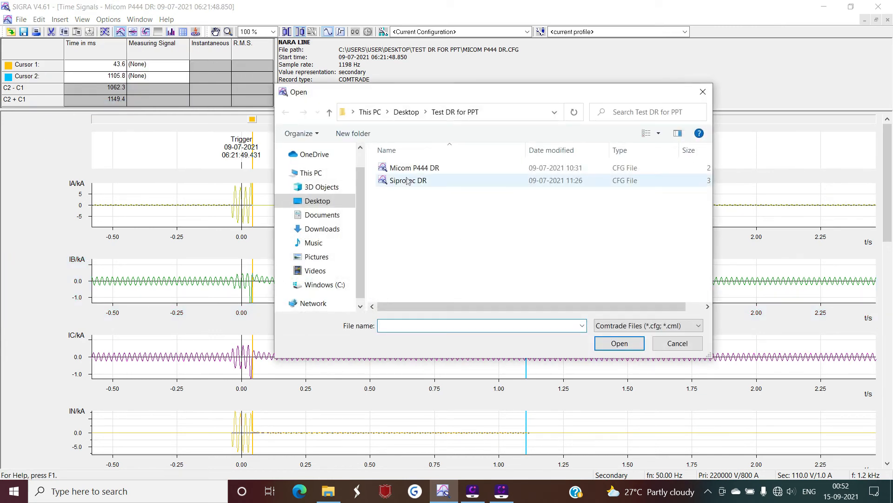
left_click(409, 180)
left_click(620, 344)
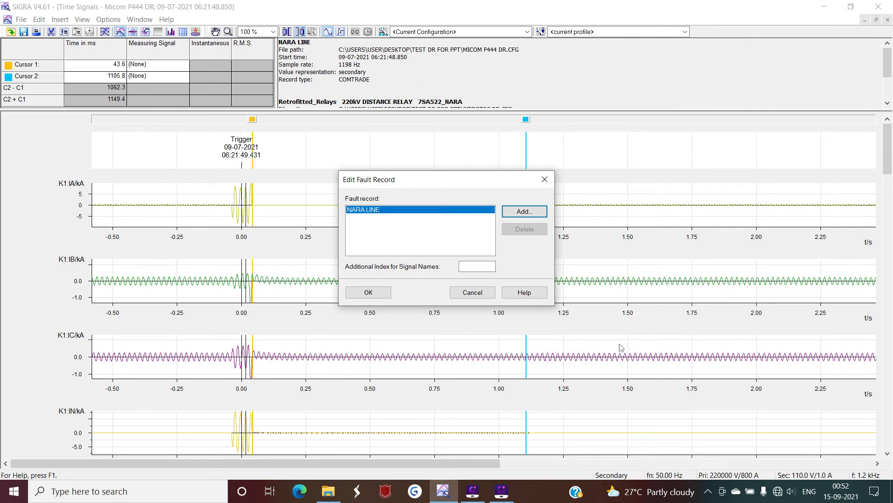
left_click(368, 296)
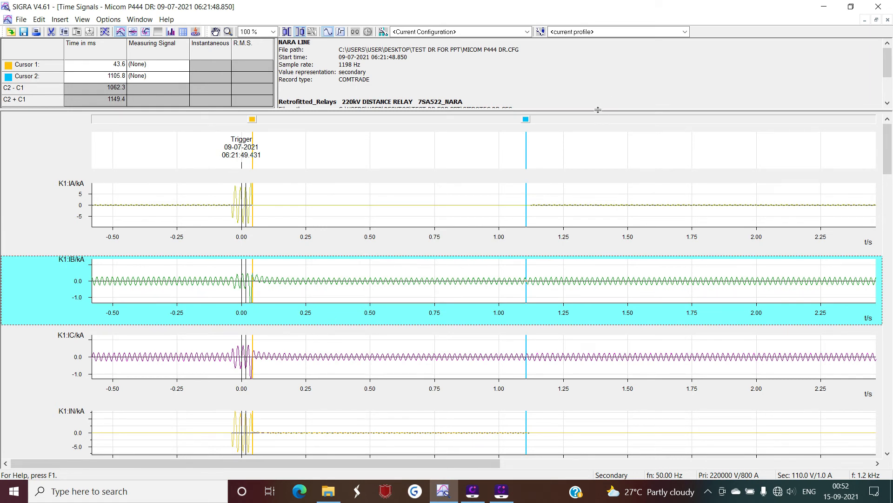
Enlarge the record information area and compare the file paths, start times and sample rates of the Micom and Siprotec records
left_click_drag(598, 110, 608, 143)
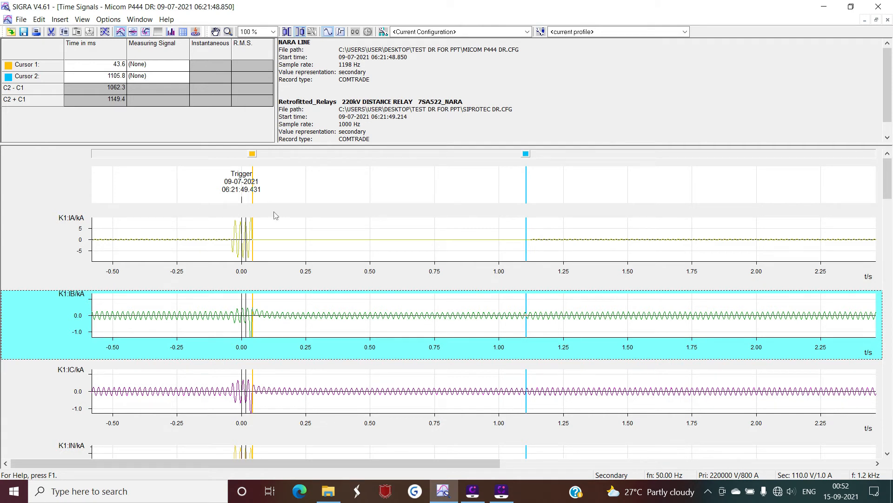
left_click(292, 197)
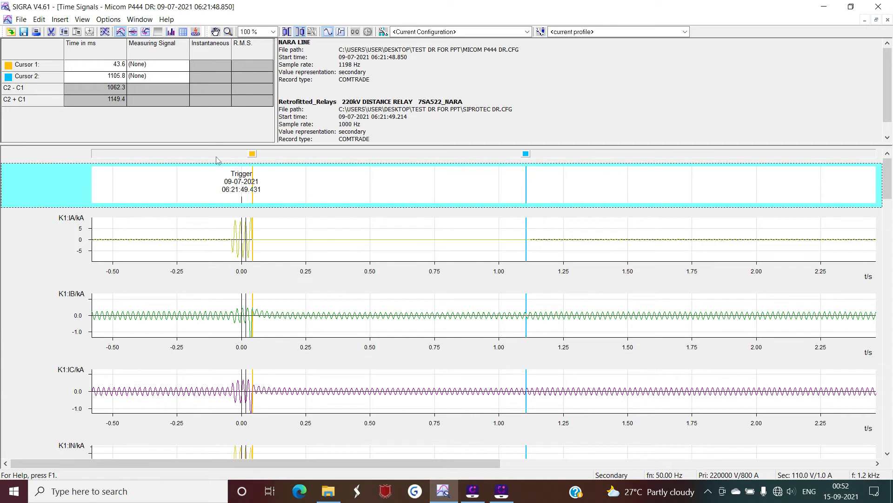
left_click_drag(281, 49, 369, 61)
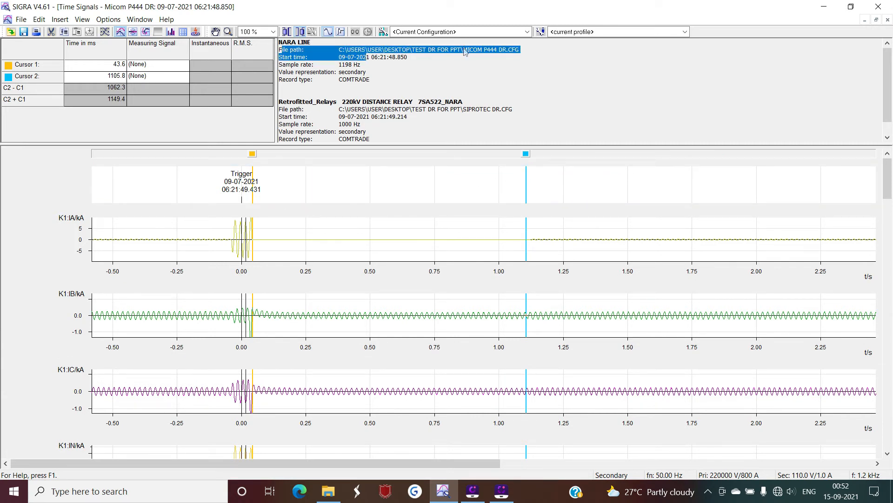
left_click_drag(463, 50, 508, 56)
left_click_drag(339, 64, 359, 63)
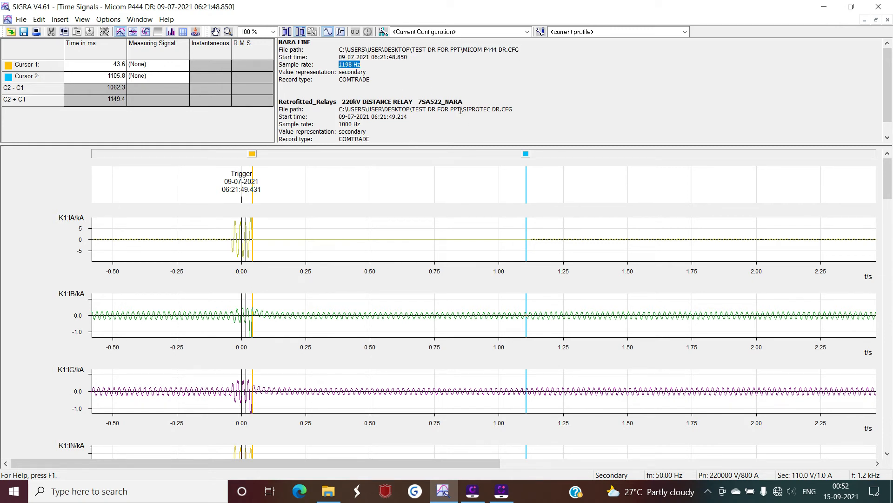
left_click_drag(467, 106, 494, 106)
Place cursor 1 at the start of the Micom record's Any Start signal, at -33.2 ms
left_click_drag(256, 155, 242, 167)
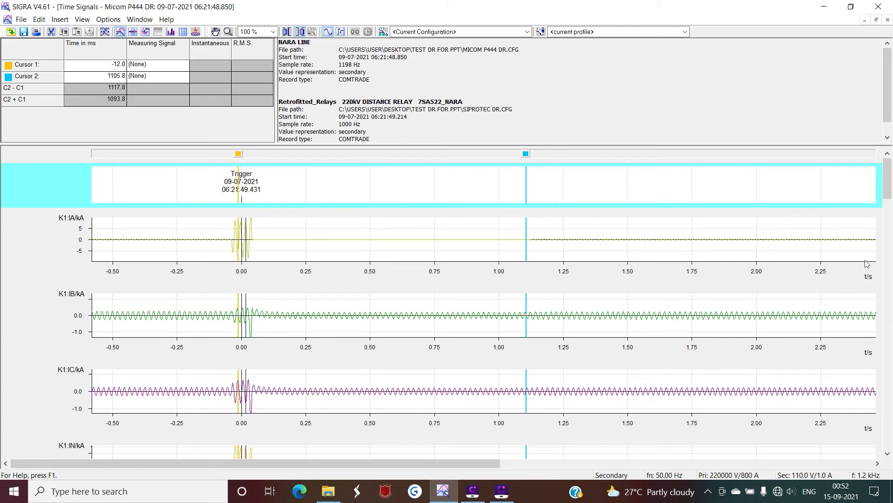
left_click_drag(888, 198, 890, 326)
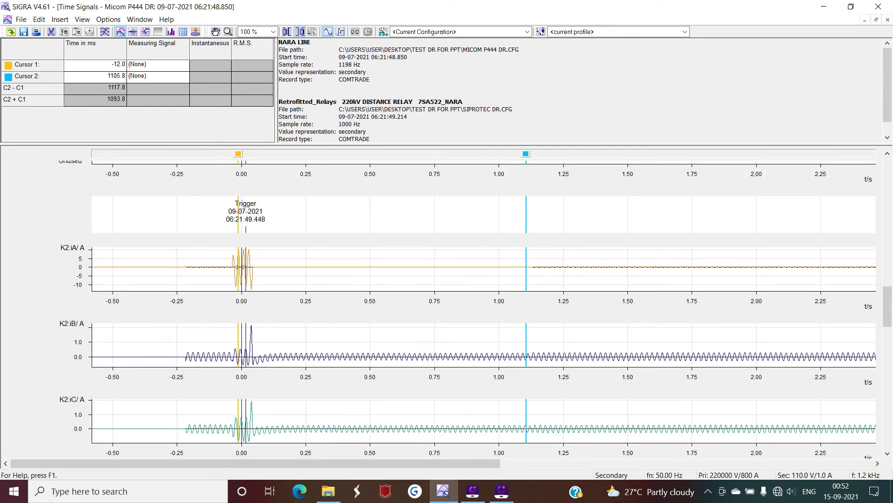
mouse_move(242, 270)
left_click_drag(892, 313, 891, 258)
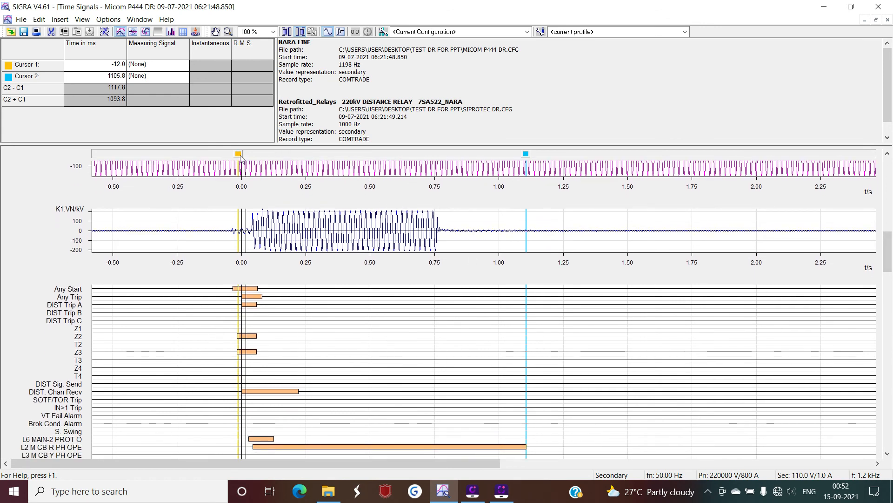
left_click_drag(241, 157, 232, 157)
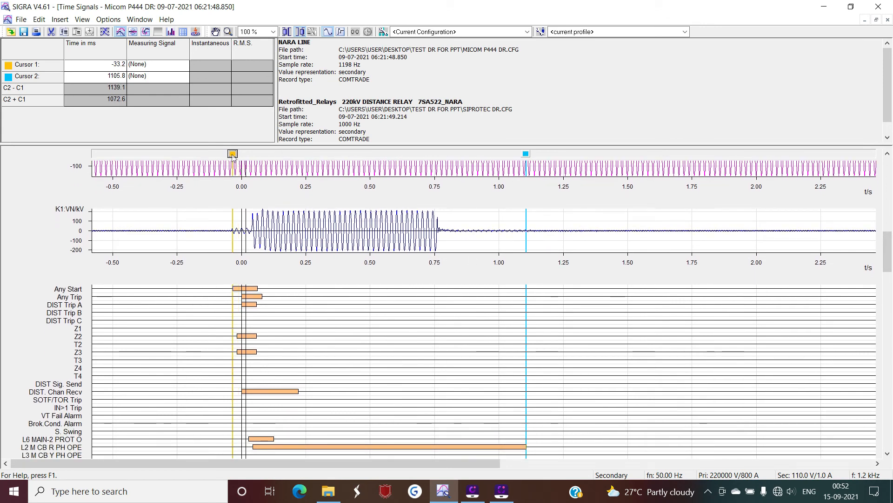
Place cursor 2 at the start of the Siprotec record's 21 PICKUP signal, at -18.2 ms, and check that record's trip signals and sample rate
left_click_drag(891, 252, 892, 407)
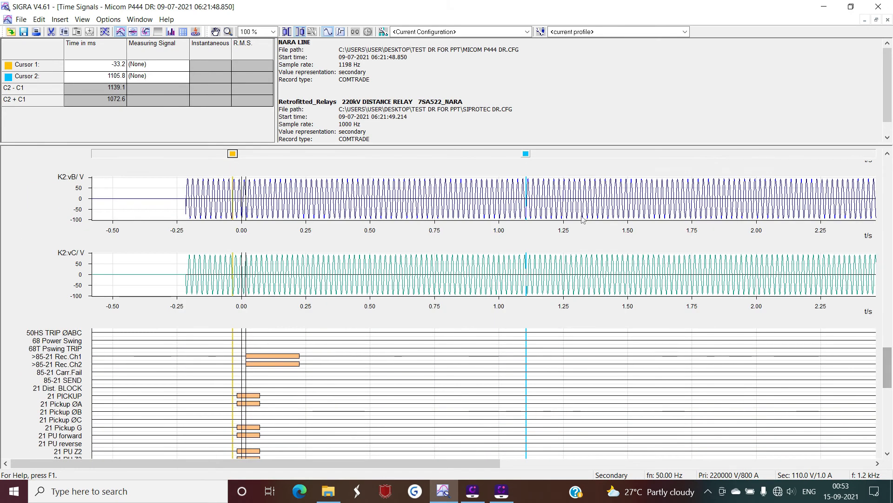
left_click_drag(527, 267, 234, 288)
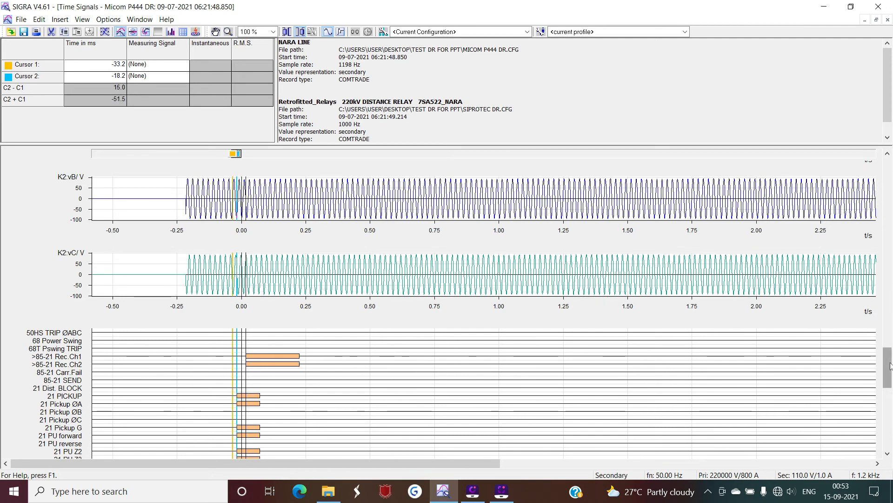
mouse_move(890, 370)
left_mouse_down()
mouse_move(889, 396)
mouse_move(889, 341)
mouse_move(891, 396)
left_mouse_up()
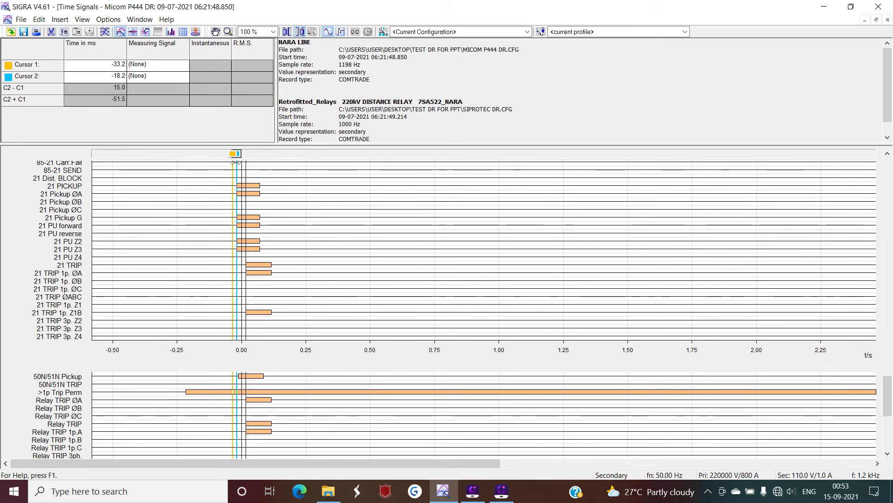
left_click_drag(339, 124, 365, 124)
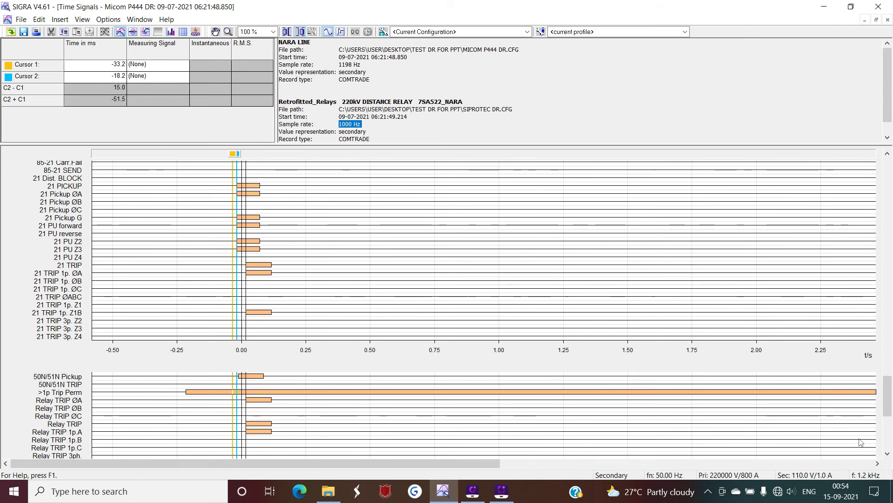
Check the synchronization settings for the two fault records without applying them, and examine the Siprotec record's trip and breaker signals
left_click(889, 399)
left_click_drag(889, 399, 870, 170)
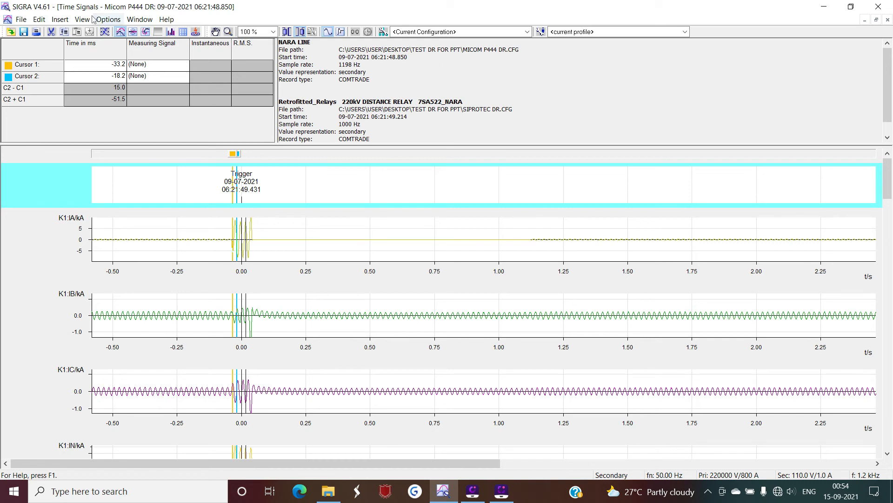
left_click(46, 22)
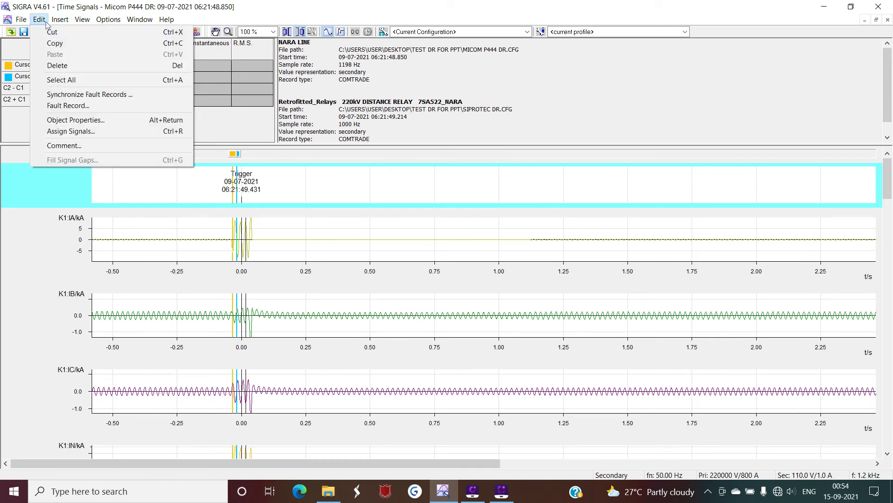
left_click(73, 96)
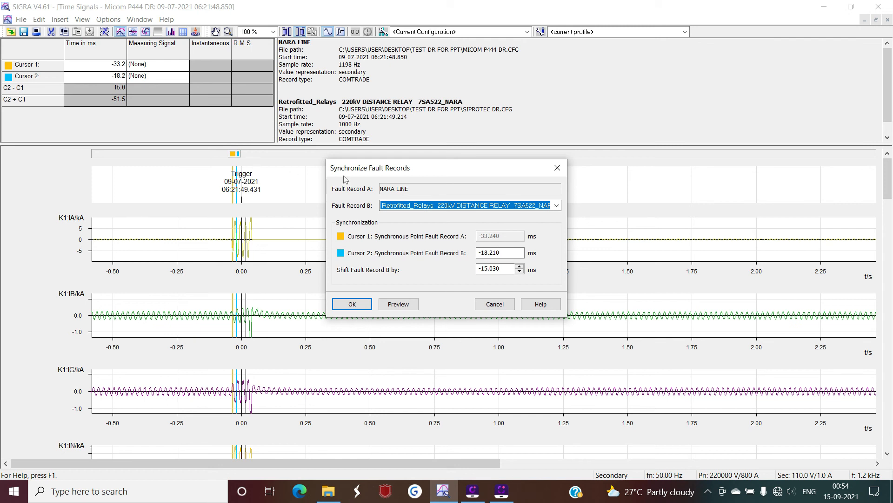
left_click(495, 304)
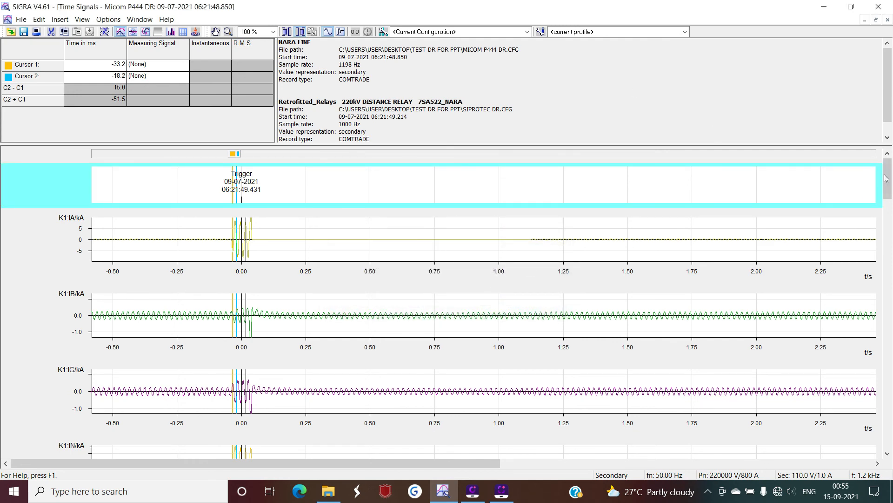
left_click_drag(888, 181, 890, 424)
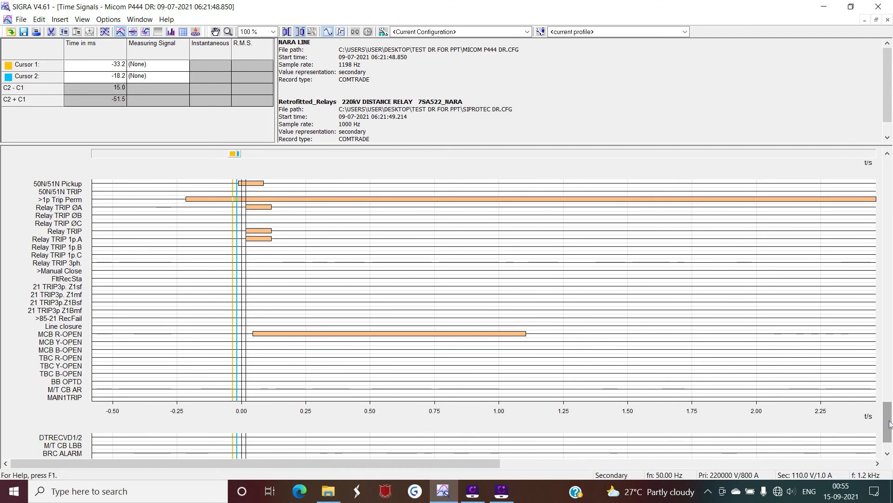